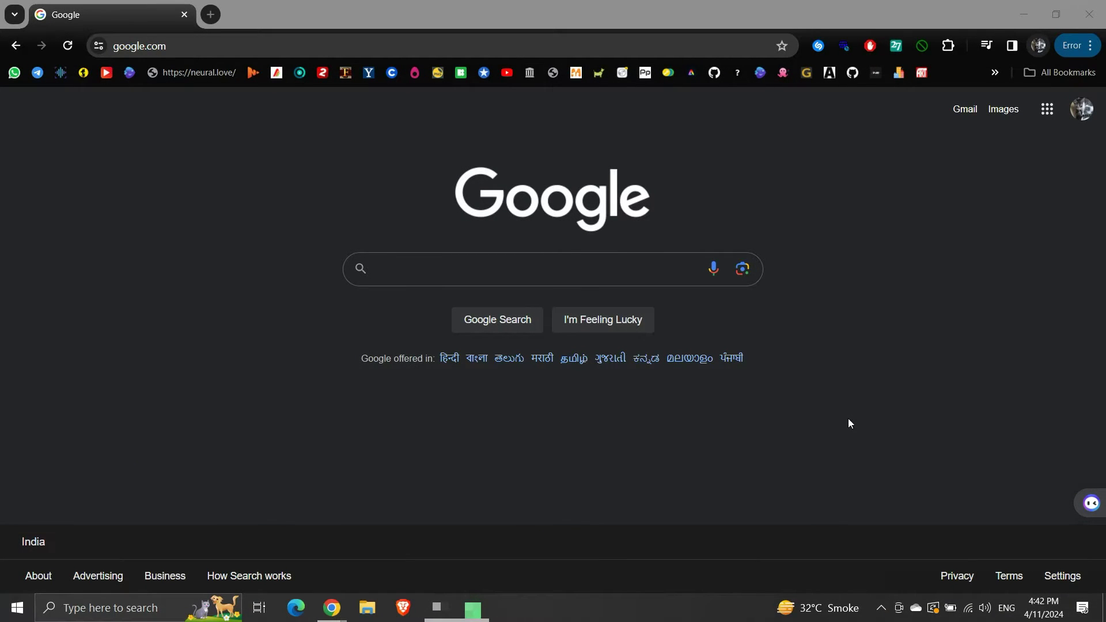
# Step: Search Google for 'motorola ready for pc' and scroll the results toward Motorola's Ready For page
pyautogui.click(525, 275)
pyautogui.write('moto')
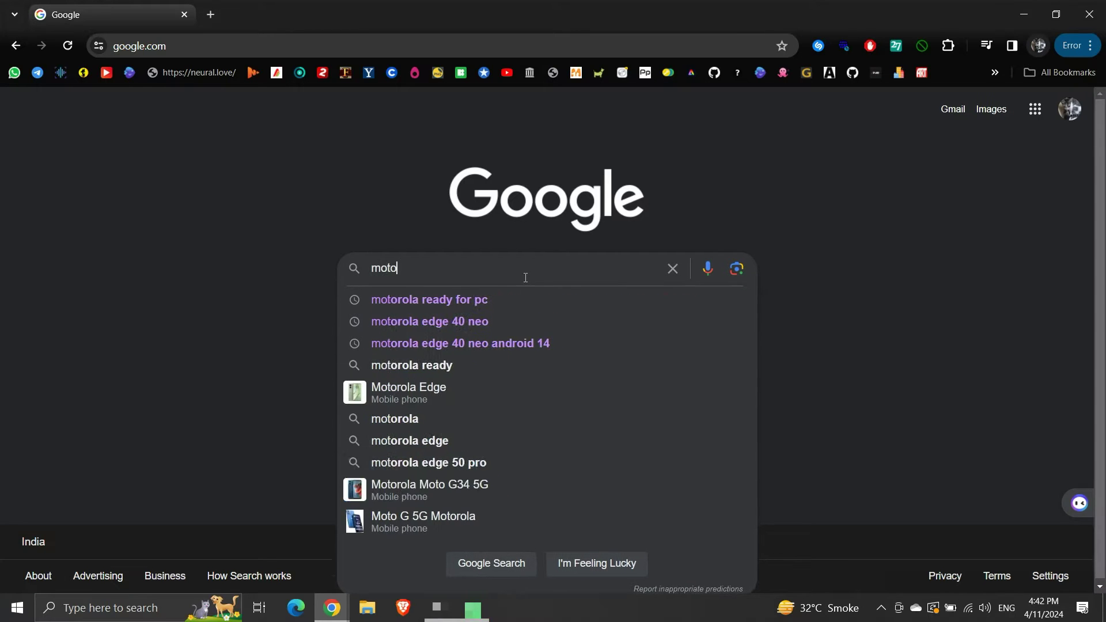
pyautogui.write('rola ready for')
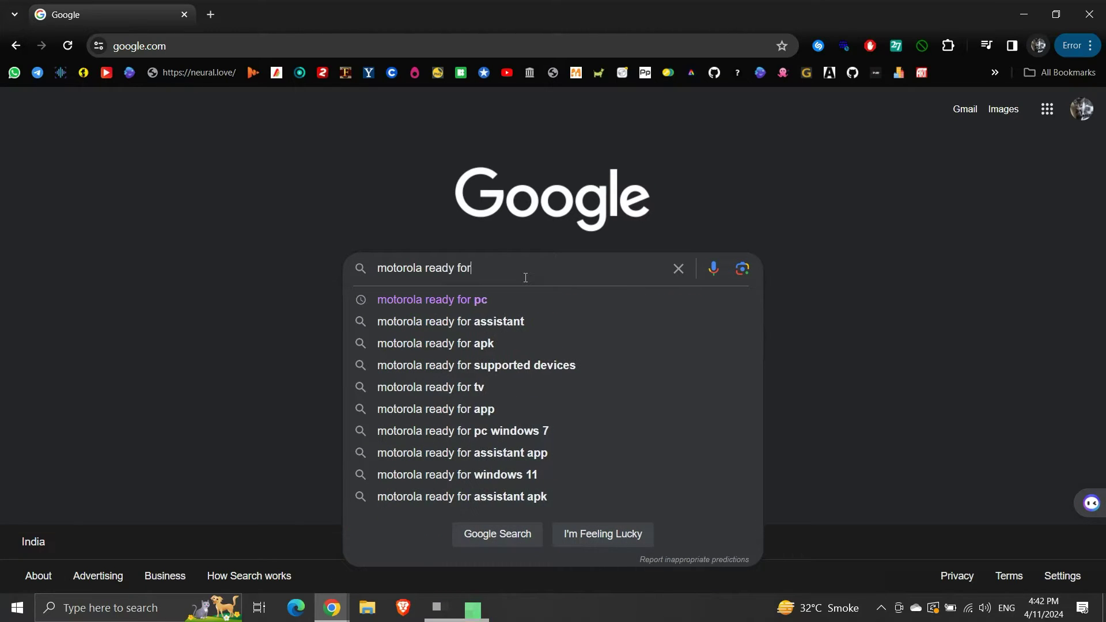
pyautogui.click(509, 297)
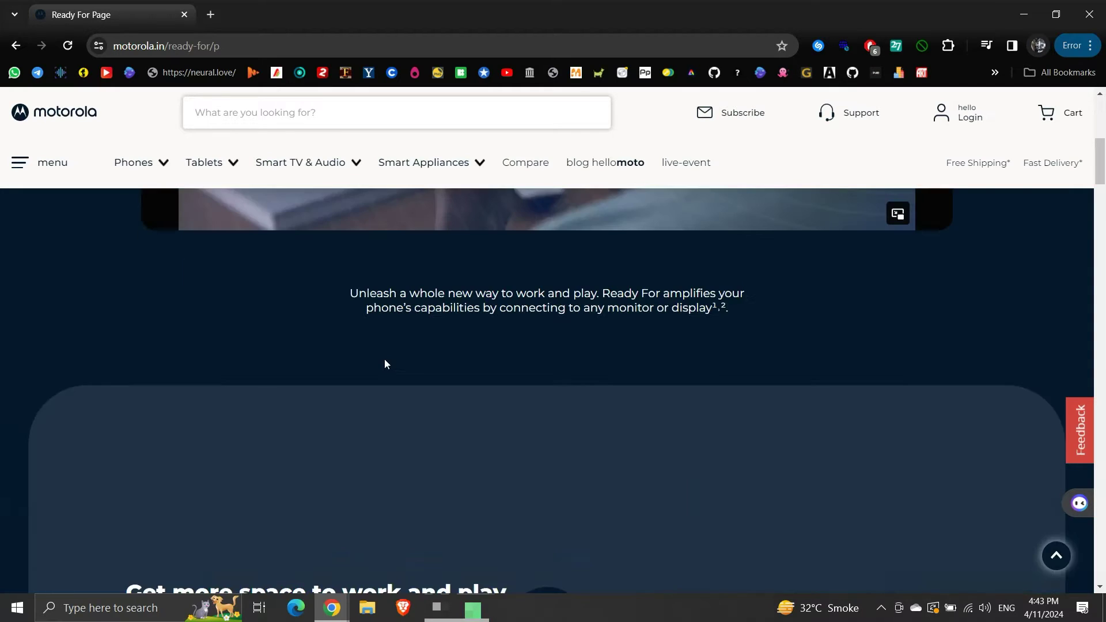
pyautogui.scroll(-8, 385, 364)
pyautogui.scroll(-5, 385, 361)
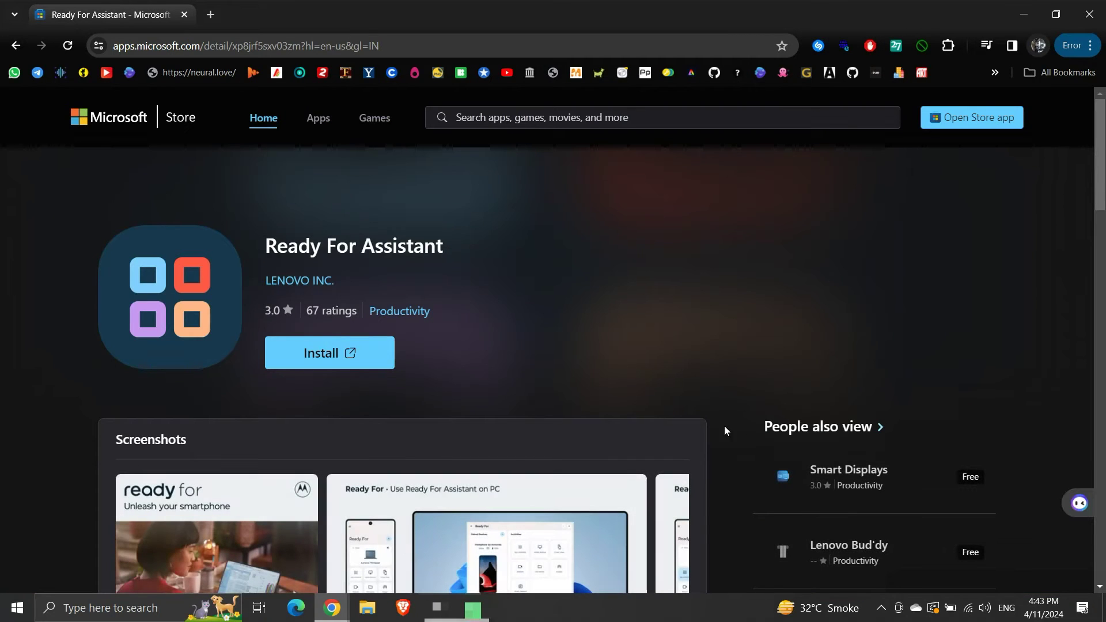
# Step: Install Ready For Assistant through the Microsoft Store app, then show the desktop with Win+D
pyautogui.click(324, 369)
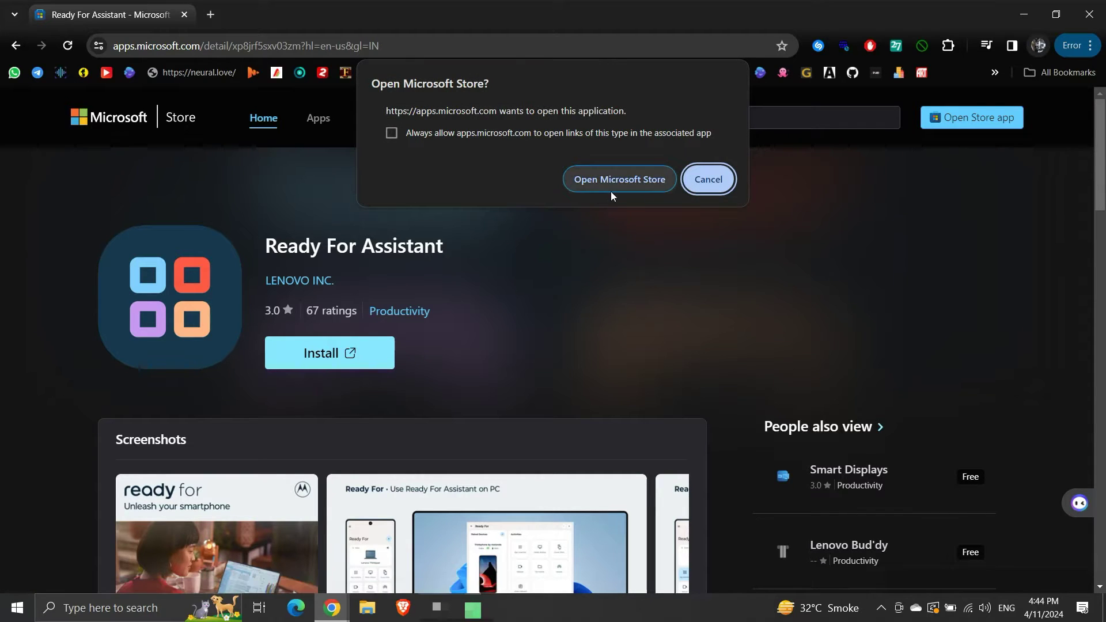
pyautogui.click(632, 185)
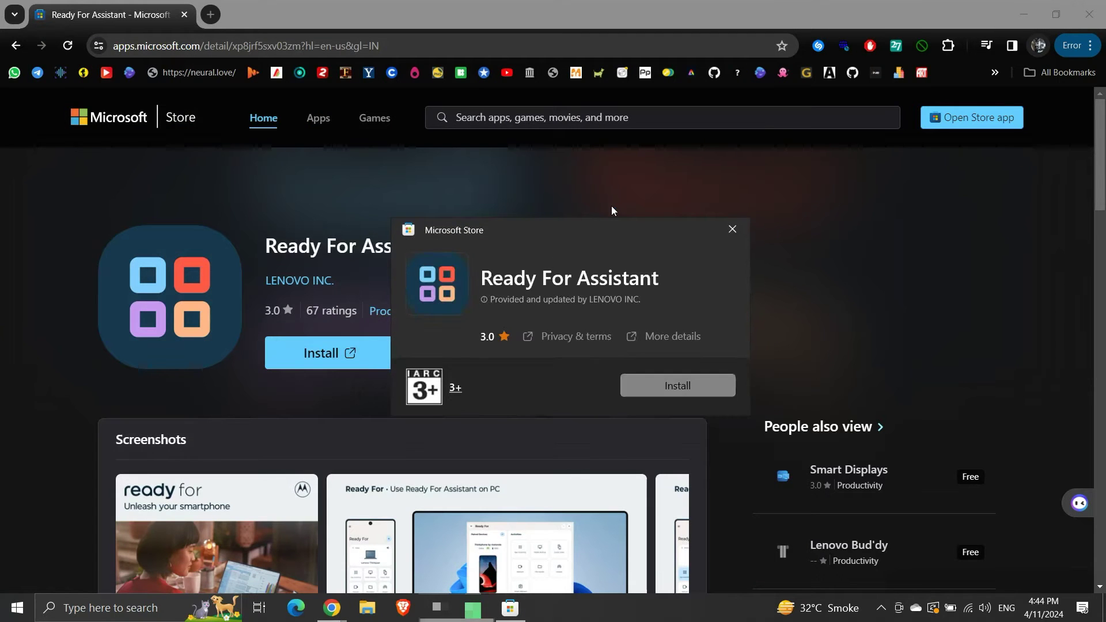
pyautogui.click(655, 392)
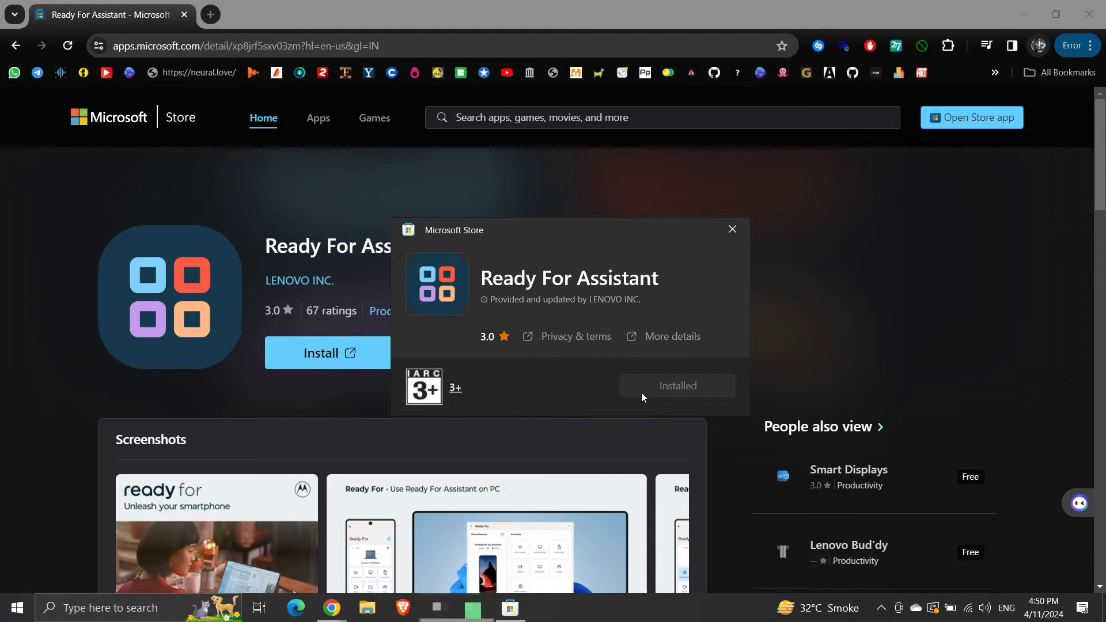
pyautogui.press('super+d')
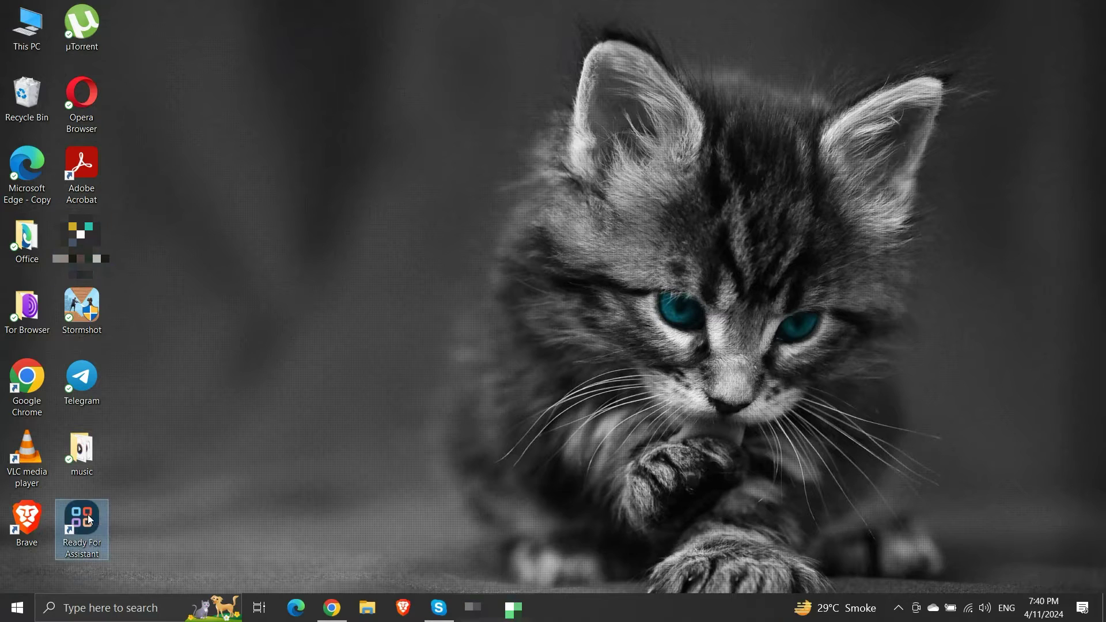
# Step: Launch Ready For Assistant from its desktop shortcut and pair it with the motorola edge 40 neo
pyautogui.doubleClick(90, 519)
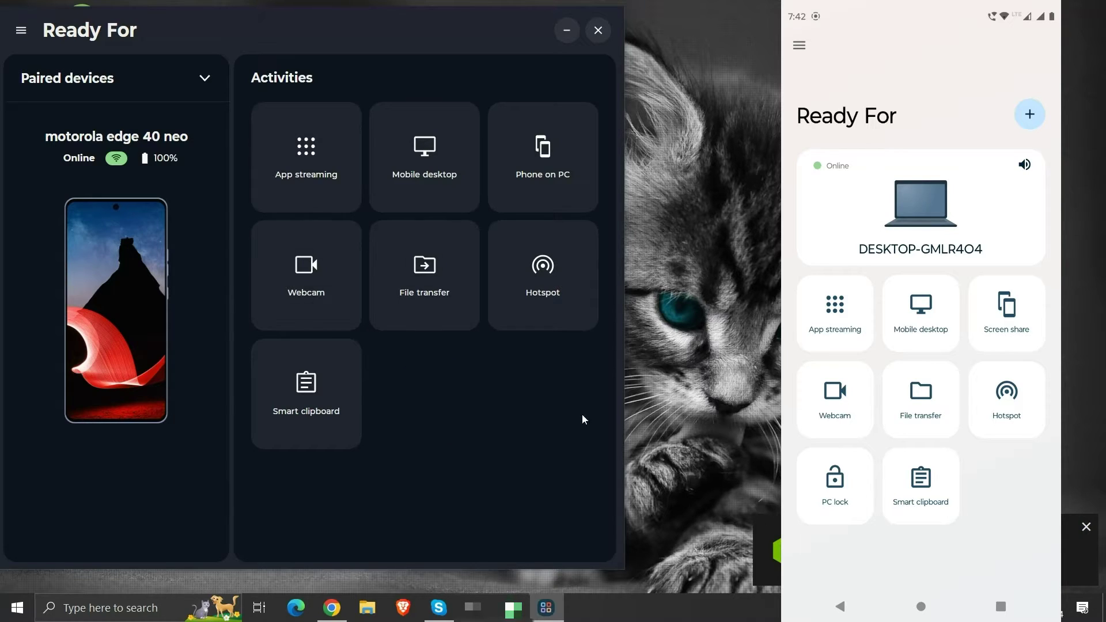
pyautogui.click(1086, 527)
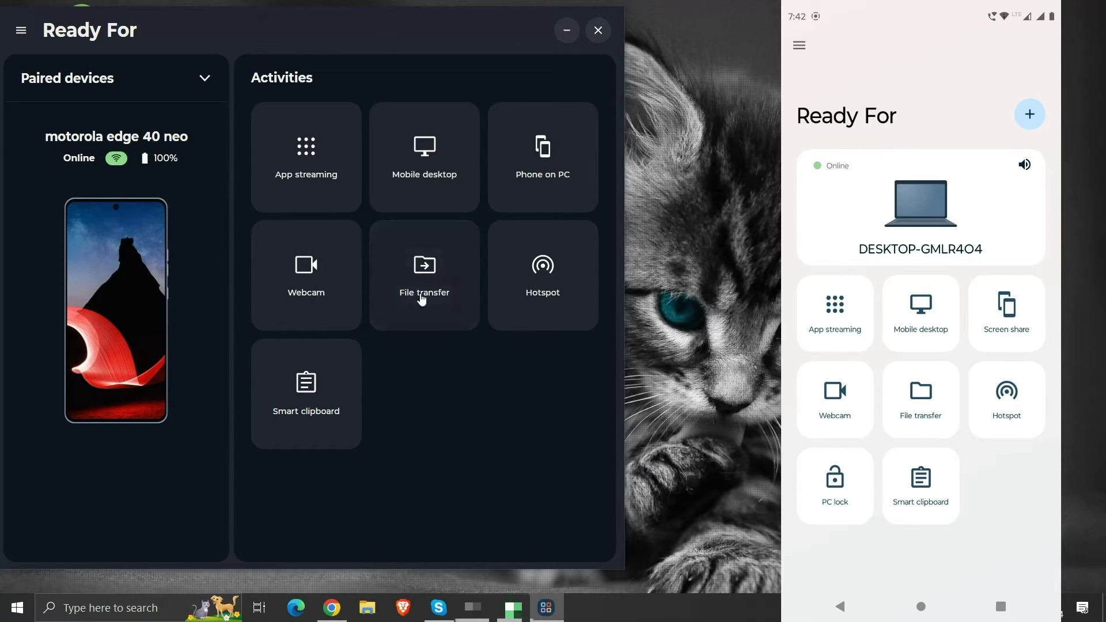
# Step: Stream YouTube from the App streaming grid, close its window, and go back to Activities
pyautogui.click(325, 200)
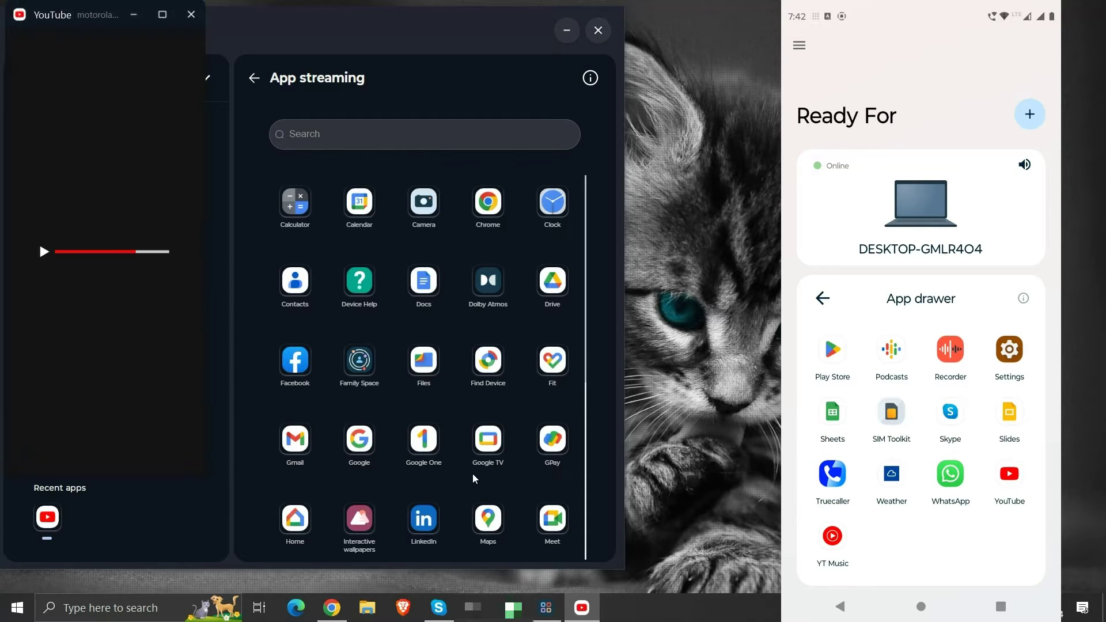
pyautogui.scroll(-5, 140, 306)
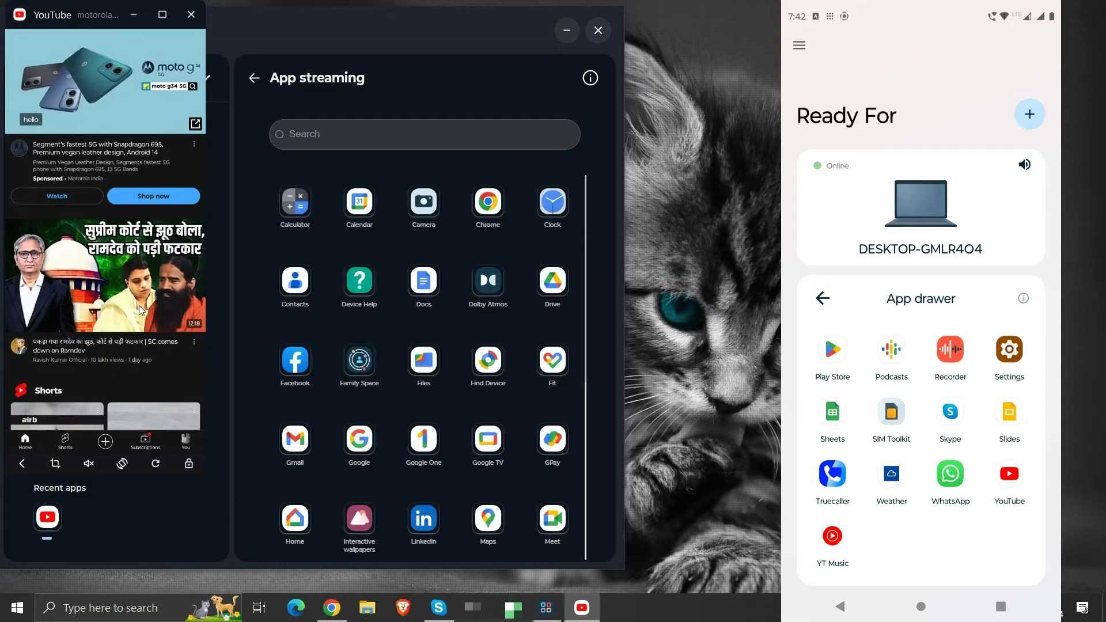
pyautogui.scroll(-4, 139, 305)
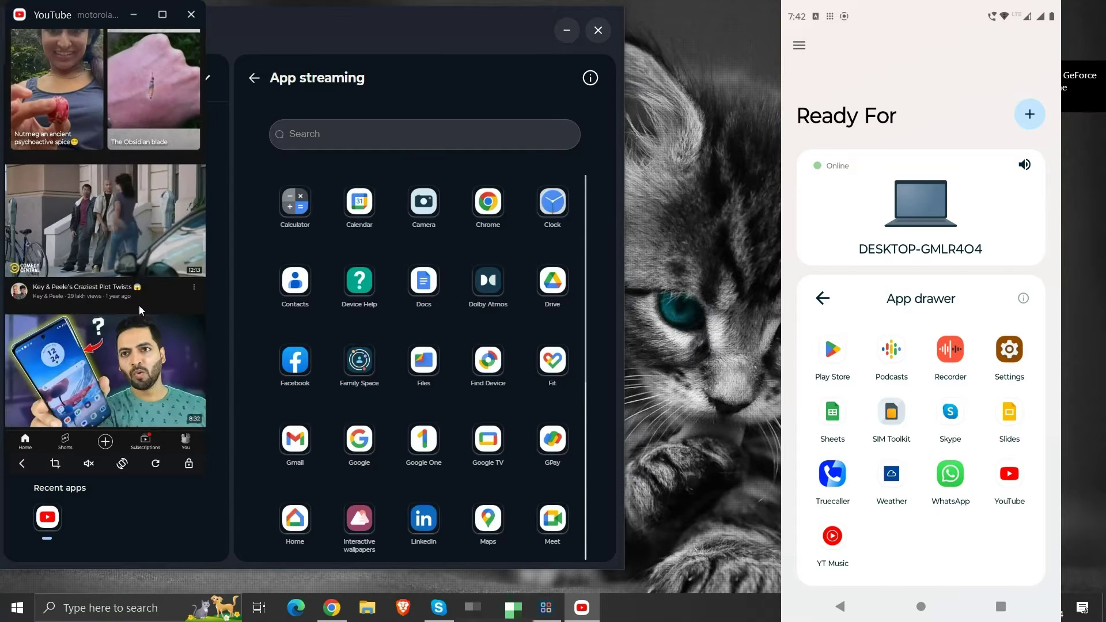
pyautogui.scroll(-1, 140, 305)
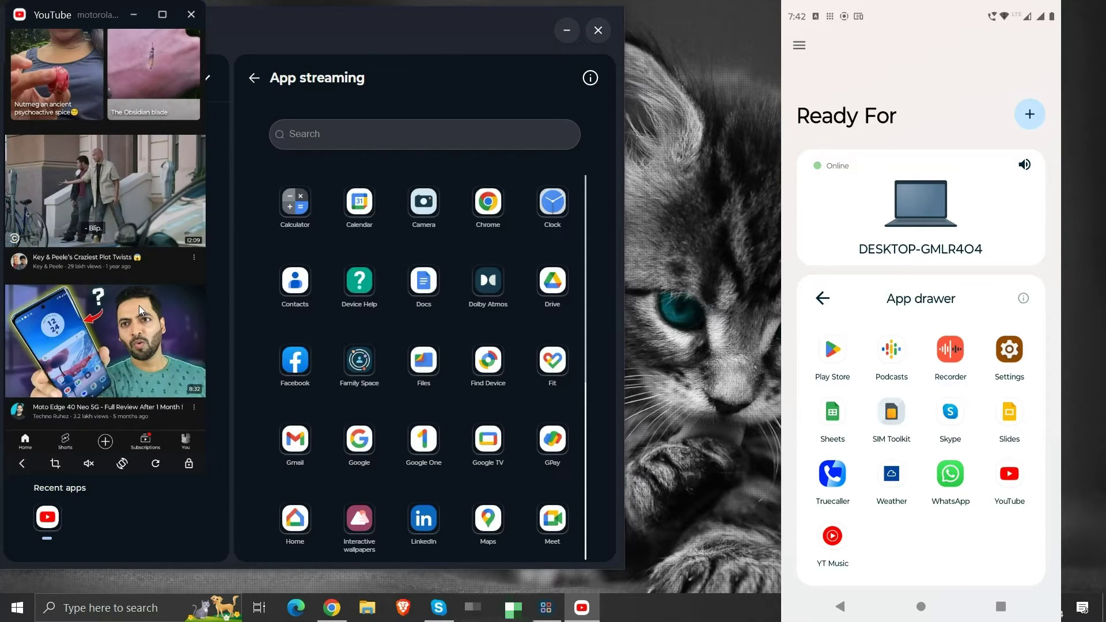
pyautogui.click(191, 14)
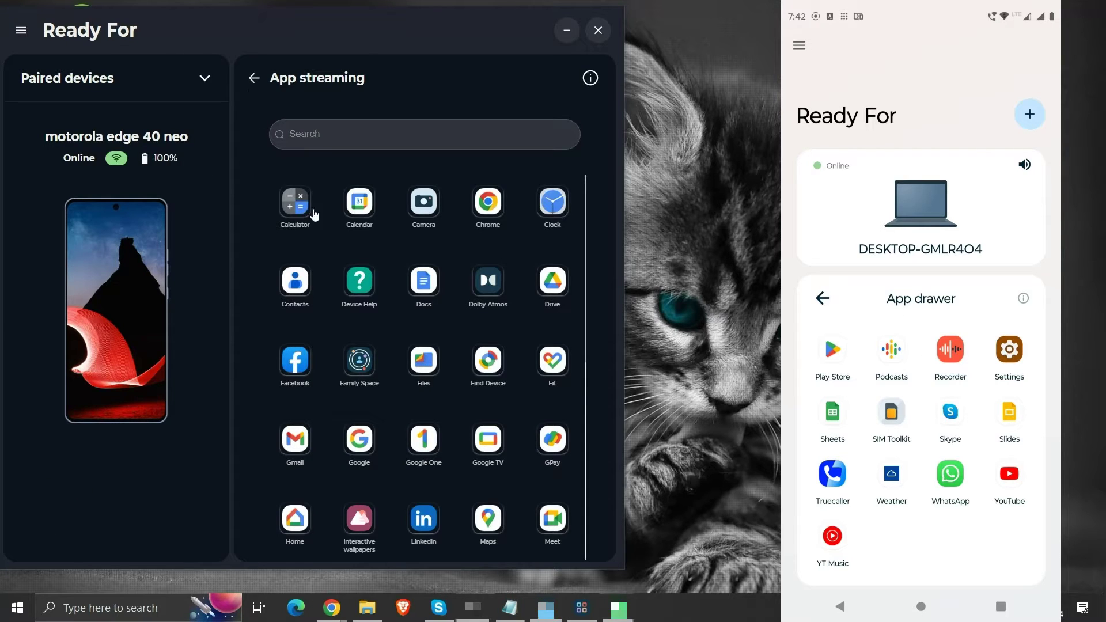
pyautogui.scroll(-2, 340, 333)
pyautogui.scroll(-4, 340, 333)
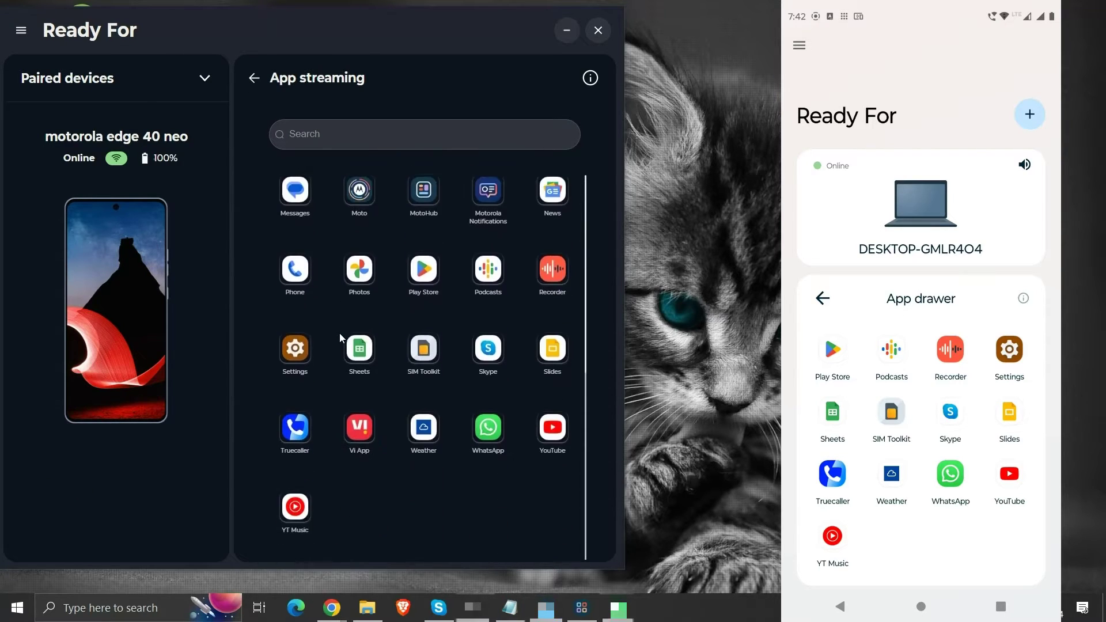
pyautogui.click(554, 434)
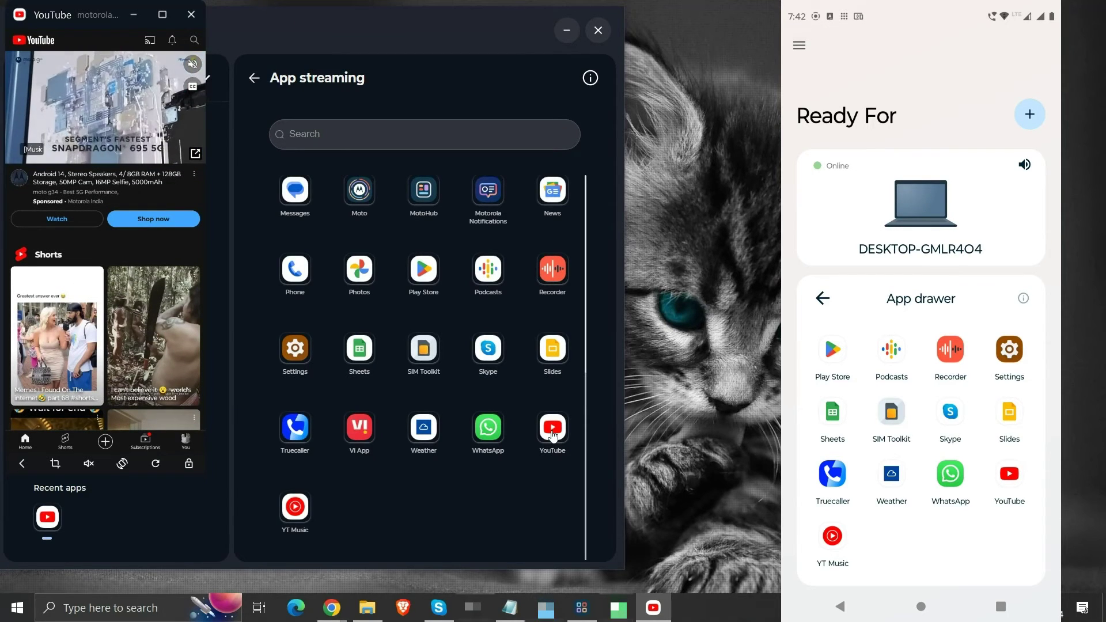
pyautogui.click(189, 12)
pyautogui.click(254, 78)
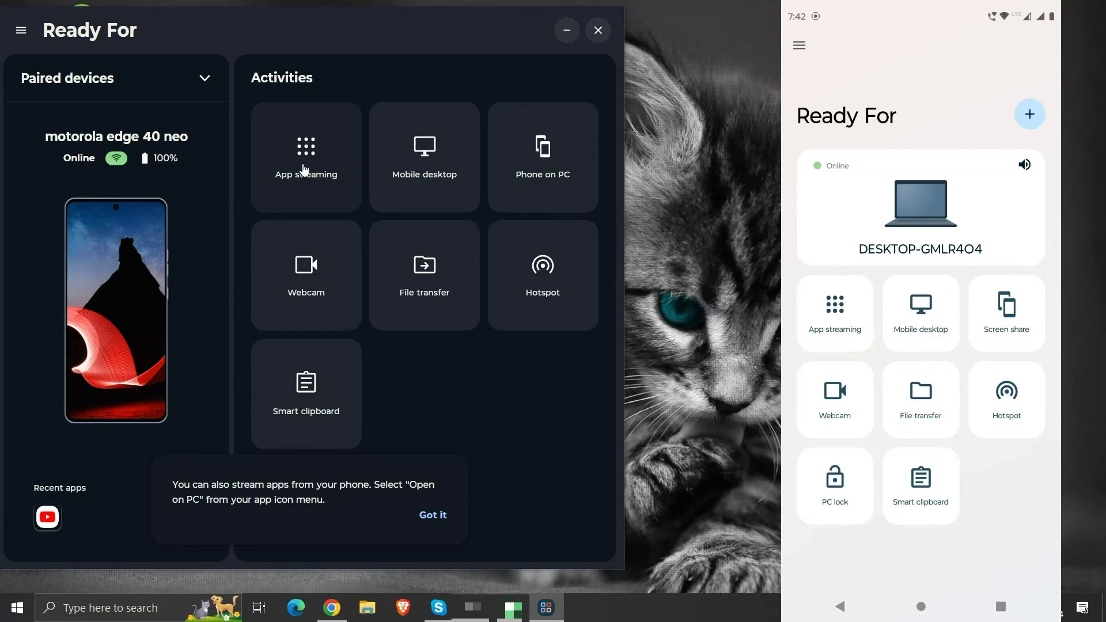
# Step: Dismiss the tip and start Mobile desktop in Landscape at 1920 x 1080
pyautogui.click(434, 197)
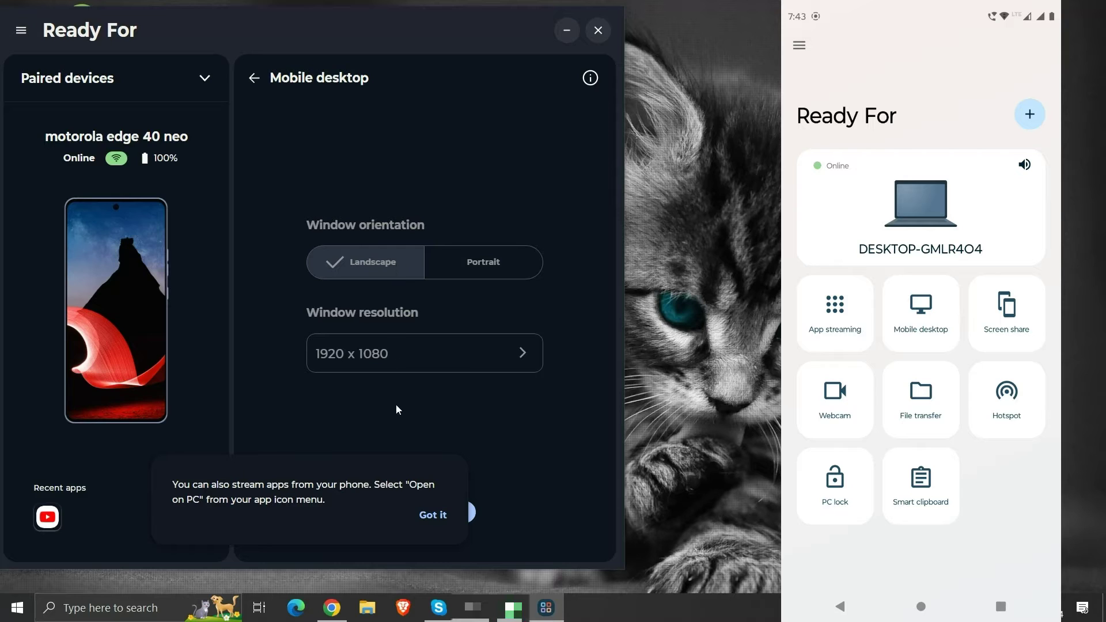
pyautogui.click(436, 517)
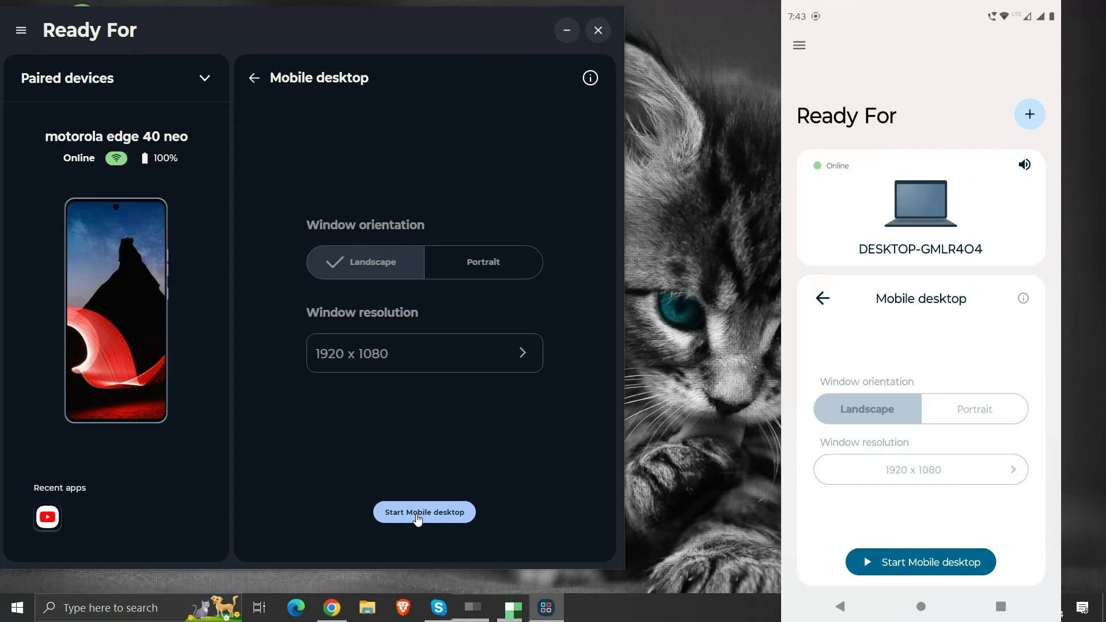
pyautogui.click(417, 518)
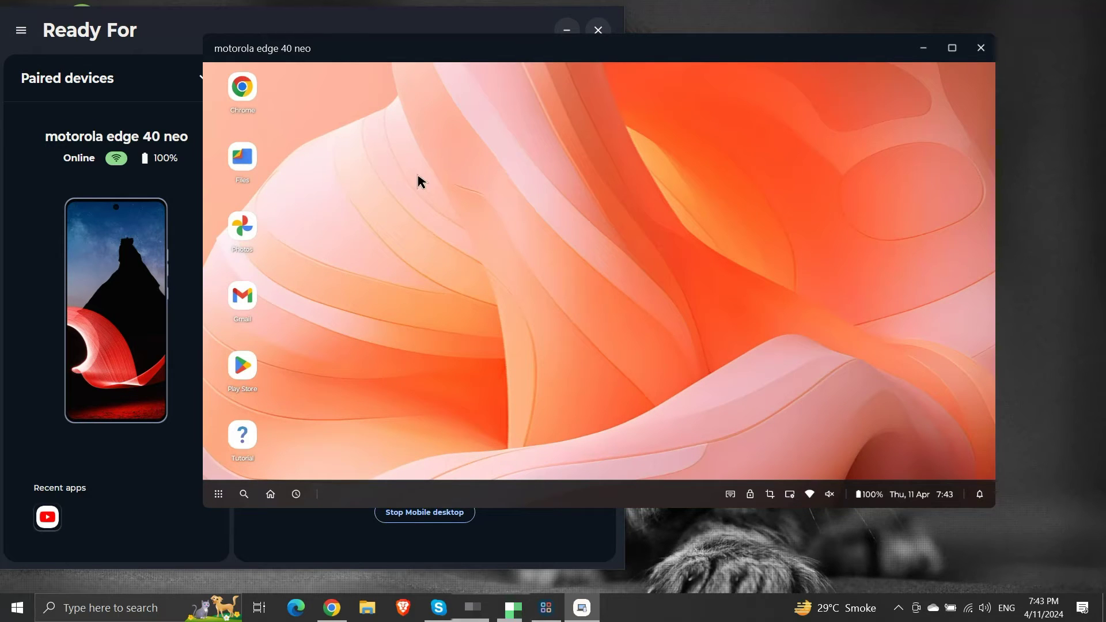
pyautogui.click(952, 48)
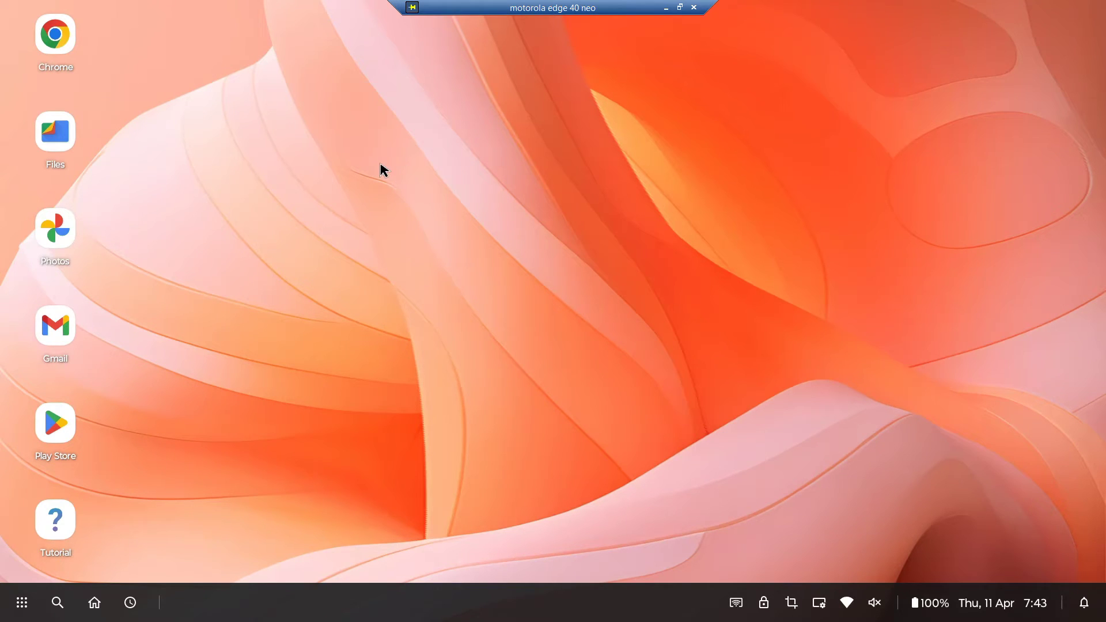
pyautogui.click(28, 609)
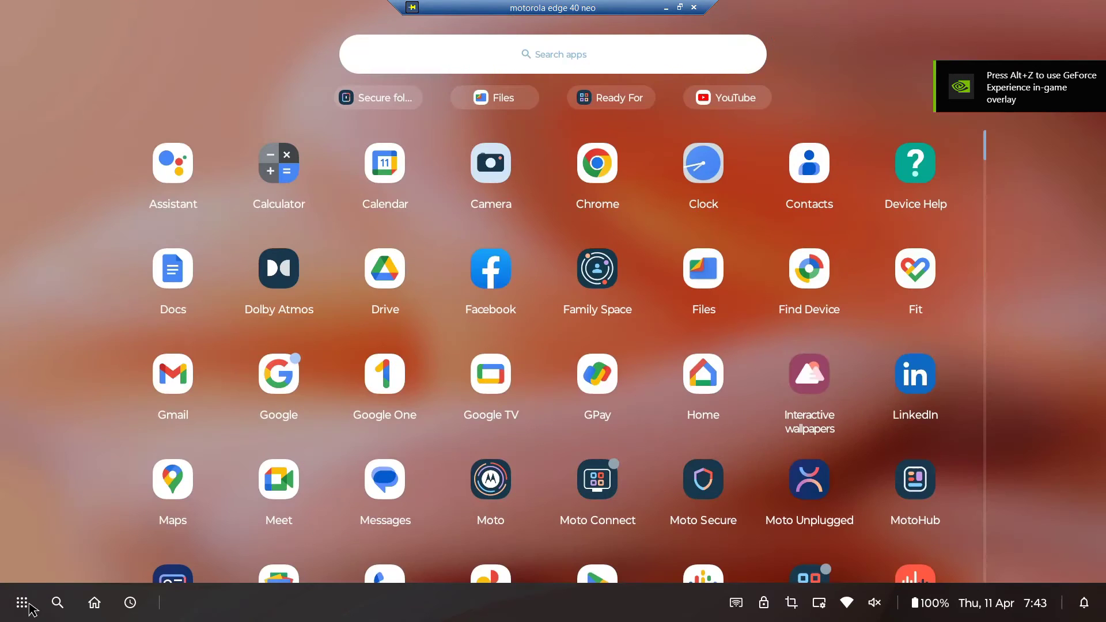
pyautogui.scroll(-3, 655, 366)
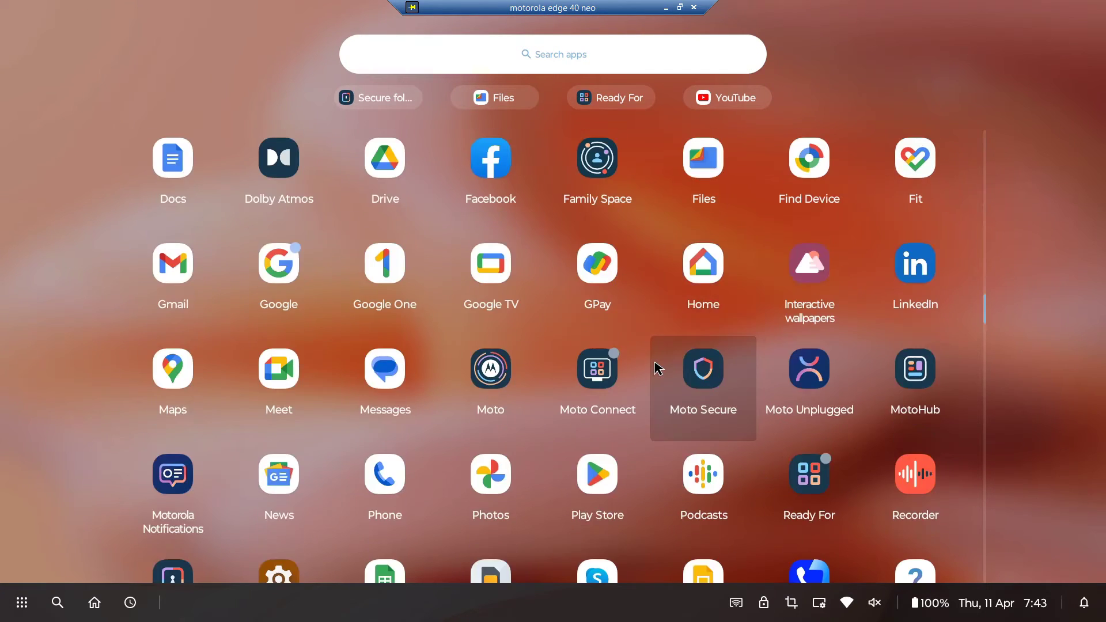
pyautogui.scroll(-3, 657, 367)
pyautogui.scroll(2, 655, 363)
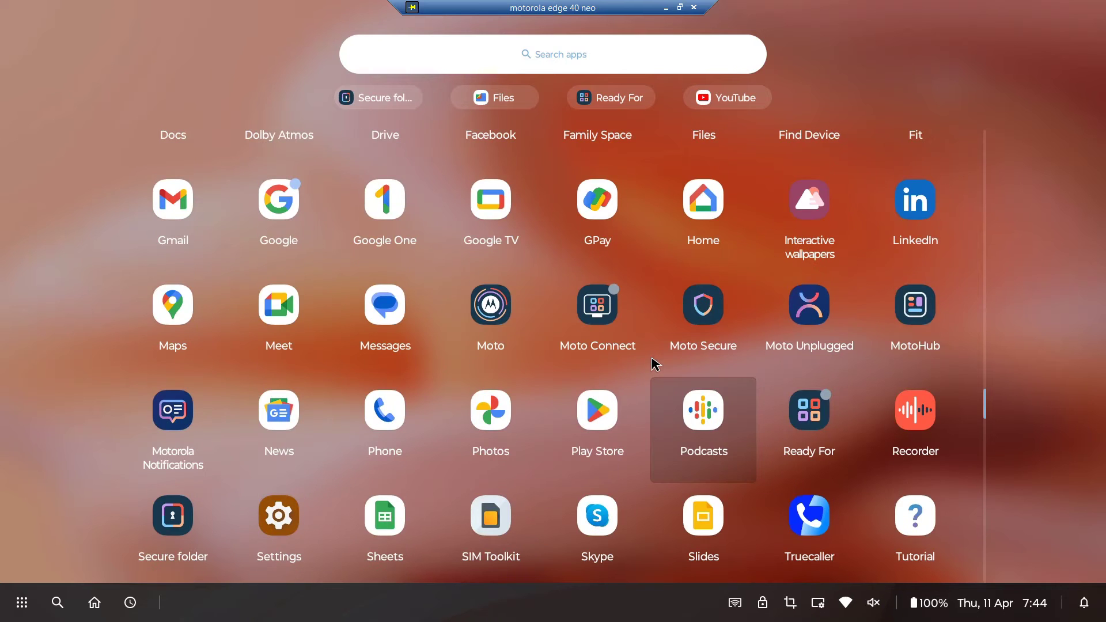
pyautogui.click(279, 234)
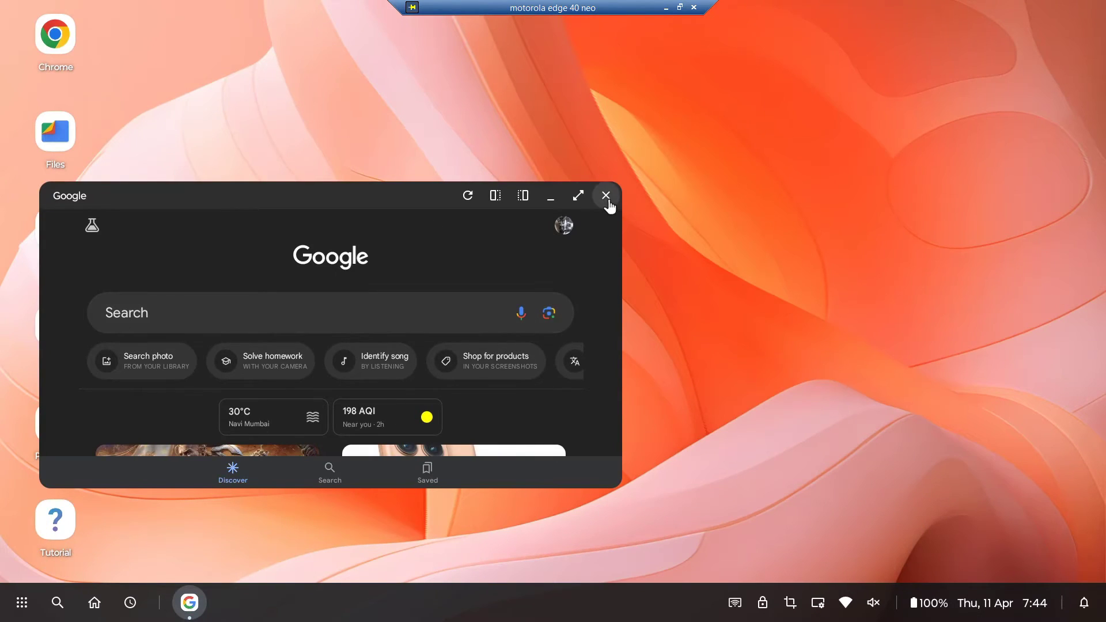
pyautogui.click(606, 196)
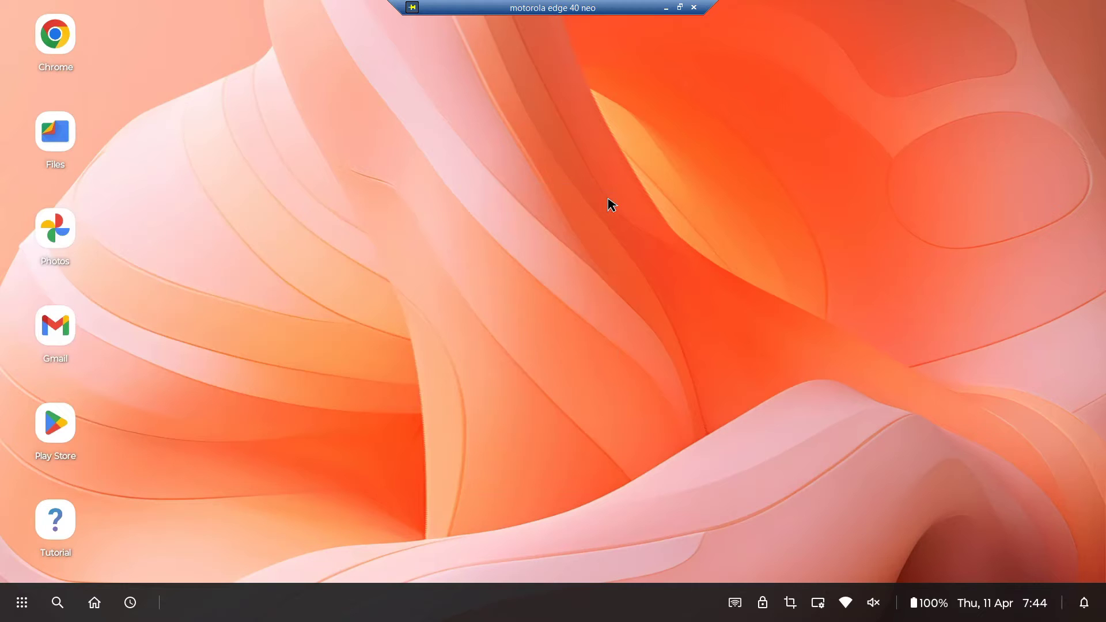
pyautogui.doubleClick(55, 138)
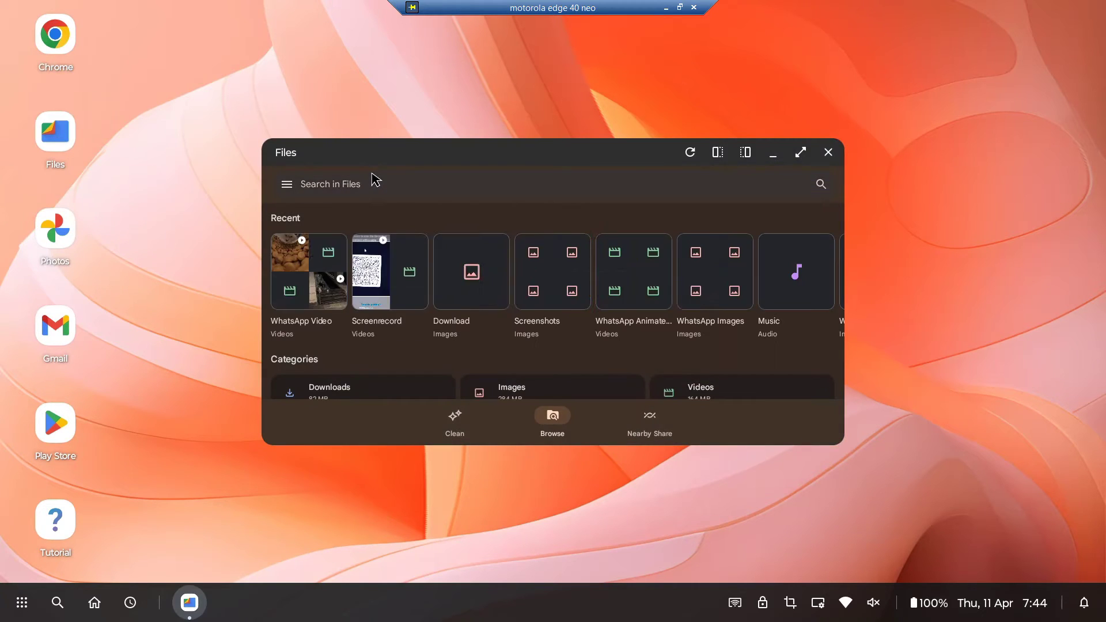
pyautogui.click(828, 152)
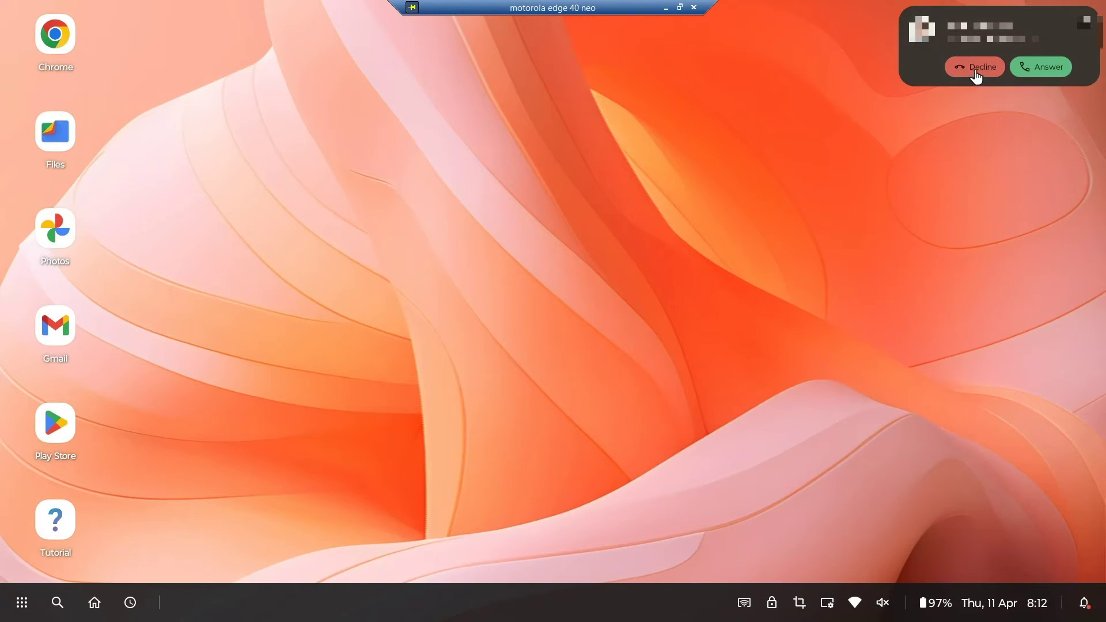
# Step: Decline the phone call, then answer the WhatsApp 'Hello' notification with 'hi'
pyautogui.click(977, 72)
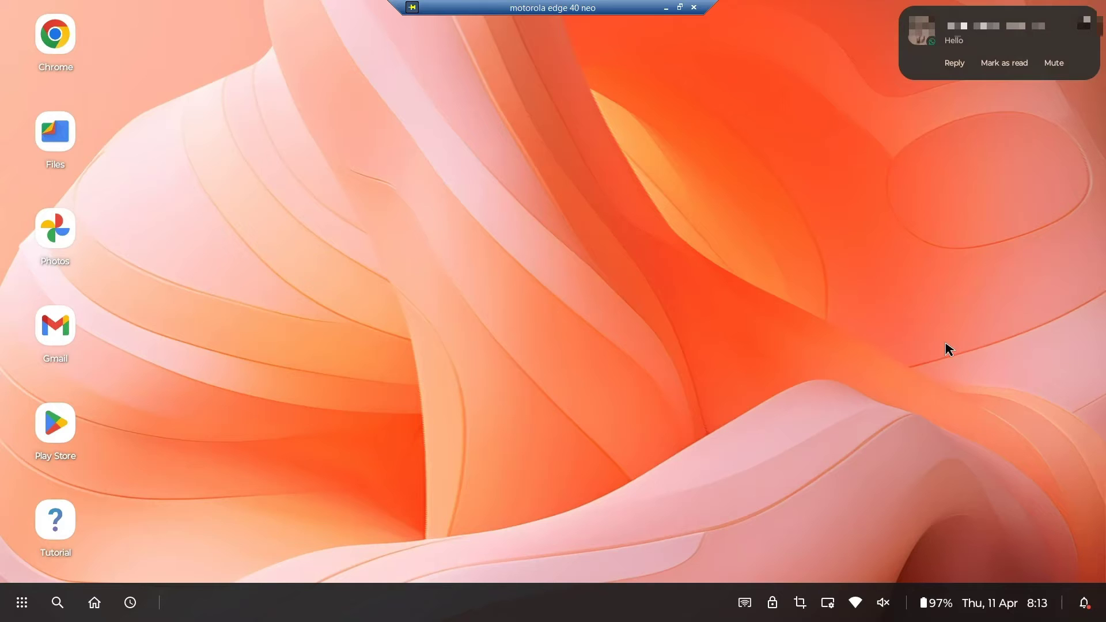
pyautogui.click(956, 64)
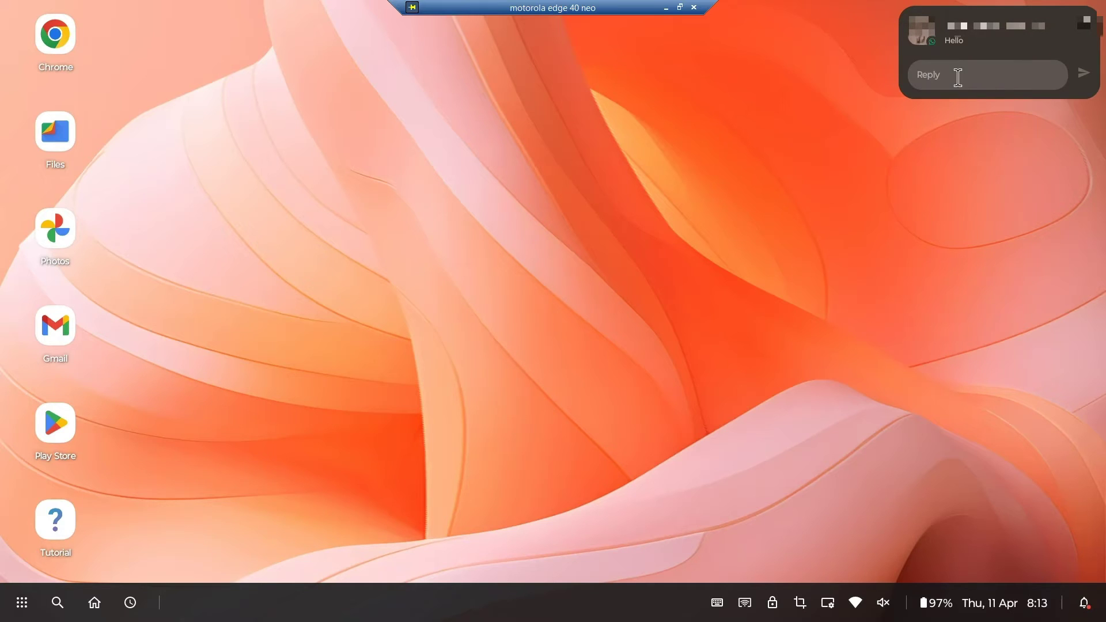
pyautogui.write('hi')
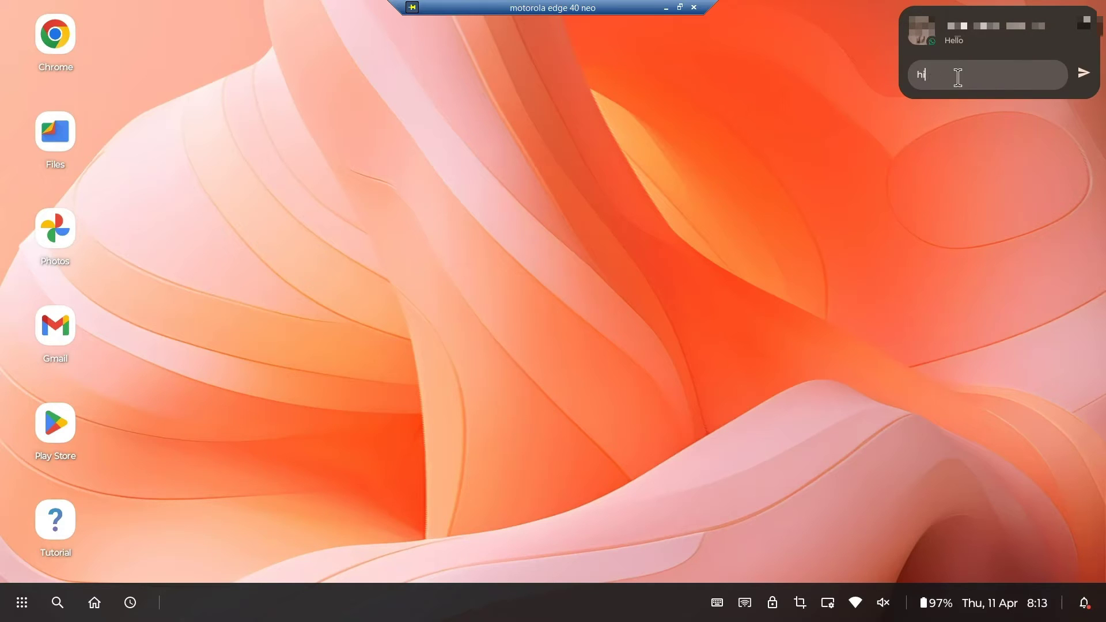
pyautogui.click(1084, 73)
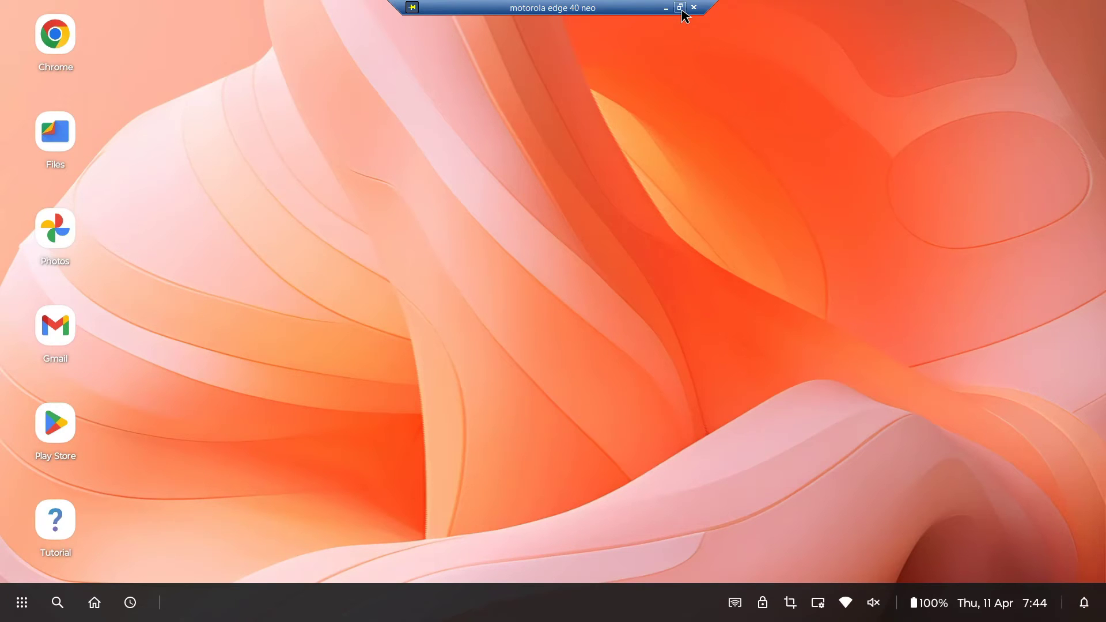
# Step: Window the mobile desktop, switch it to Portrait, and place it beside the settings
pyautogui.click(679, 7)
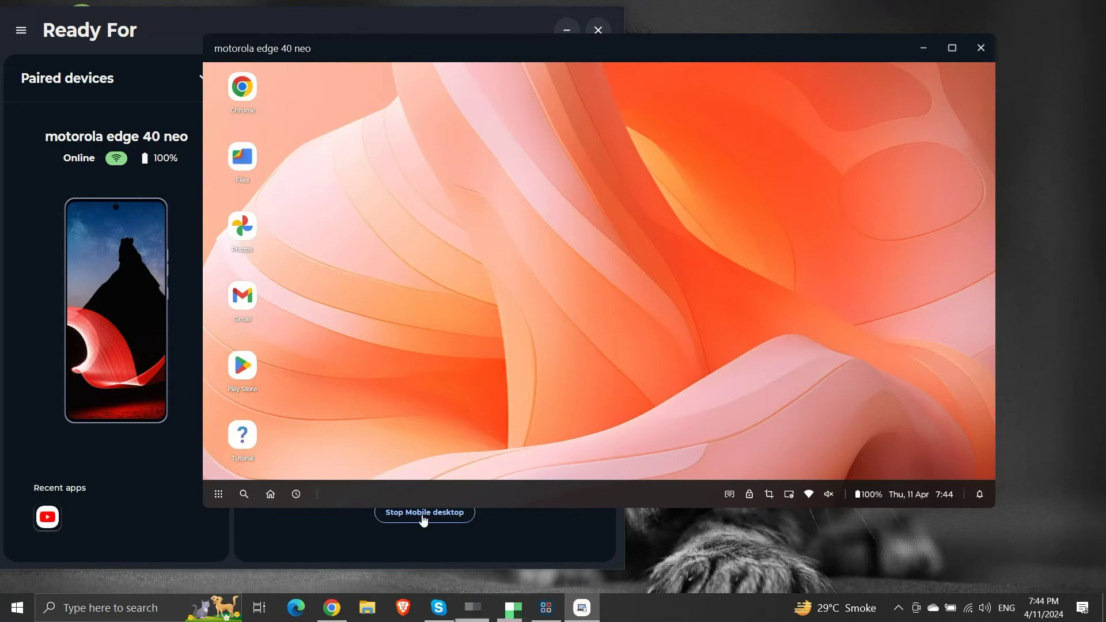
pyautogui.click(427, 541)
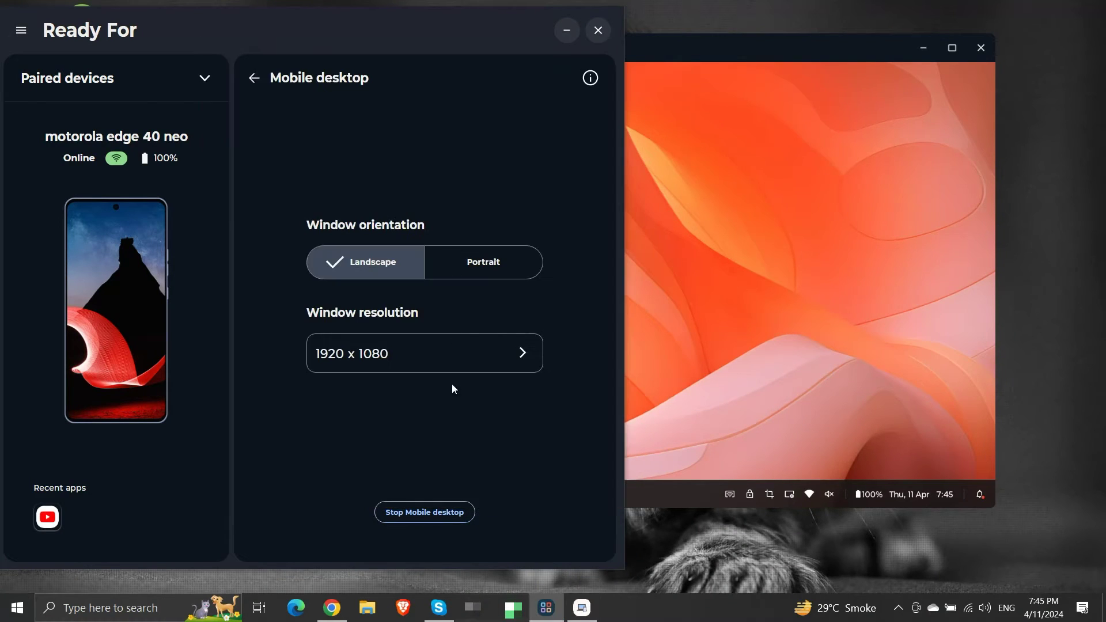
pyautogui.click(474, 269)
pyautogui.moveTo(570, 616)
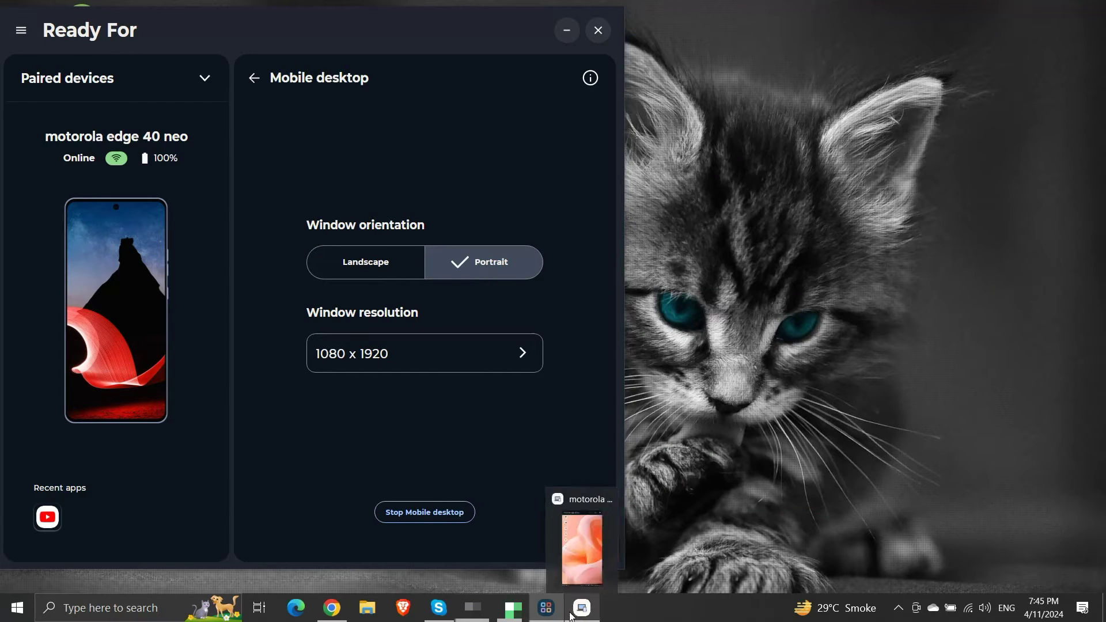
pyautogui.click(569, 511)
pyautogui.moveTo(334, 50); pyautogui.dragTo(809, 51)
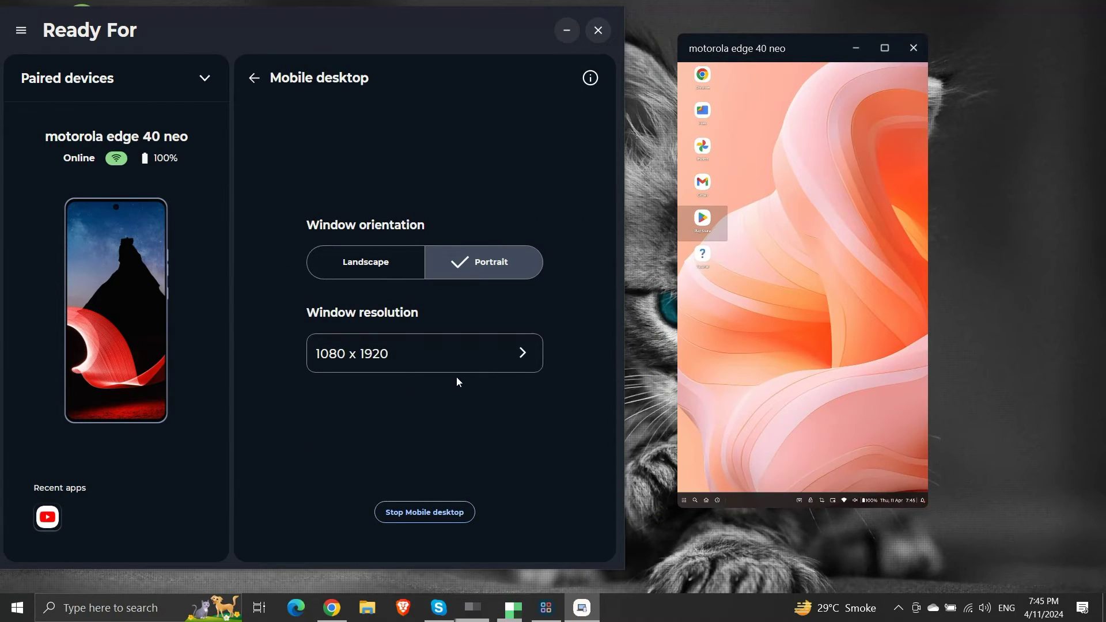
# Step: Try 768 x 1360 and 720 x 1280, keep 1080 x 1920, then return to Landscape
pyautogui.click(482, 363)
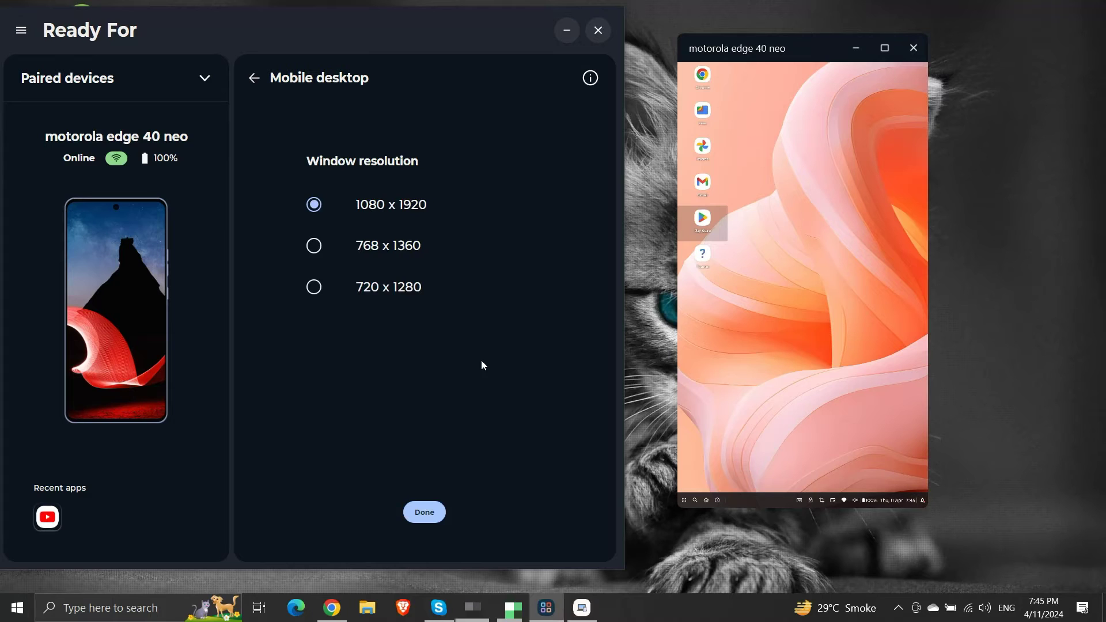
pyautogui.click(312, 248)
pyautogui.click(312, 284)
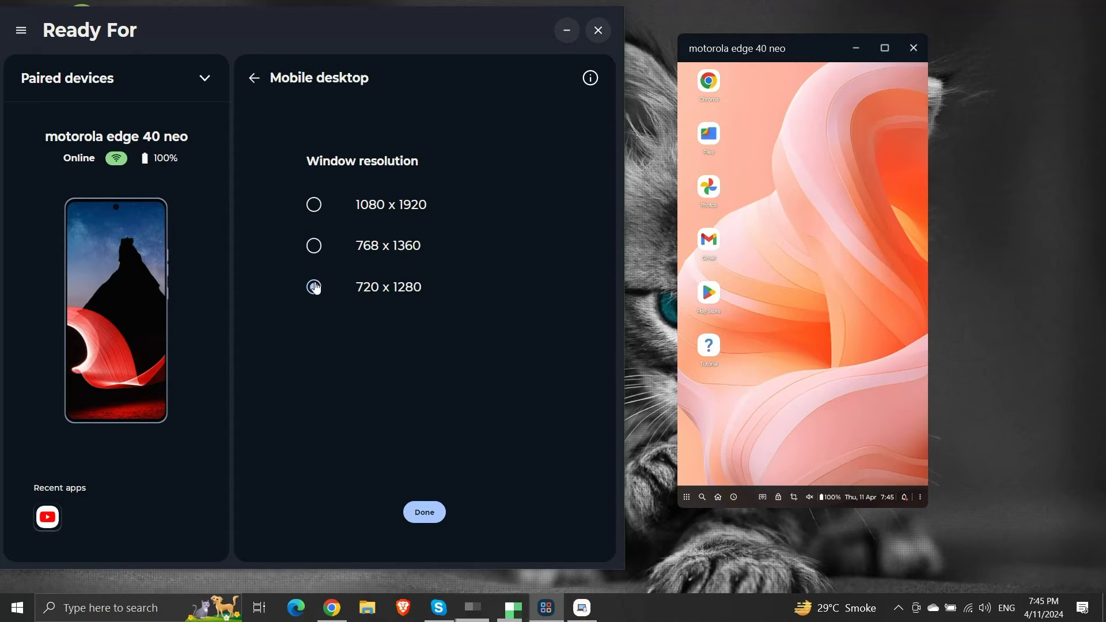
pyautogui.click(312, 207)
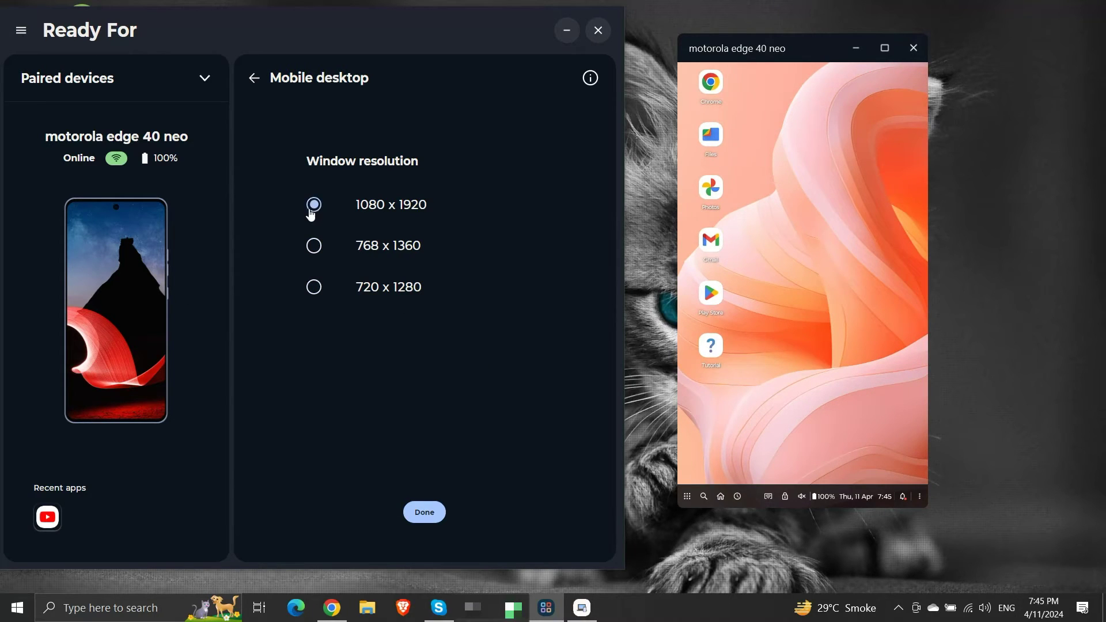
pyautogui.click(421, 517)
pyautogui.click(368, 262)
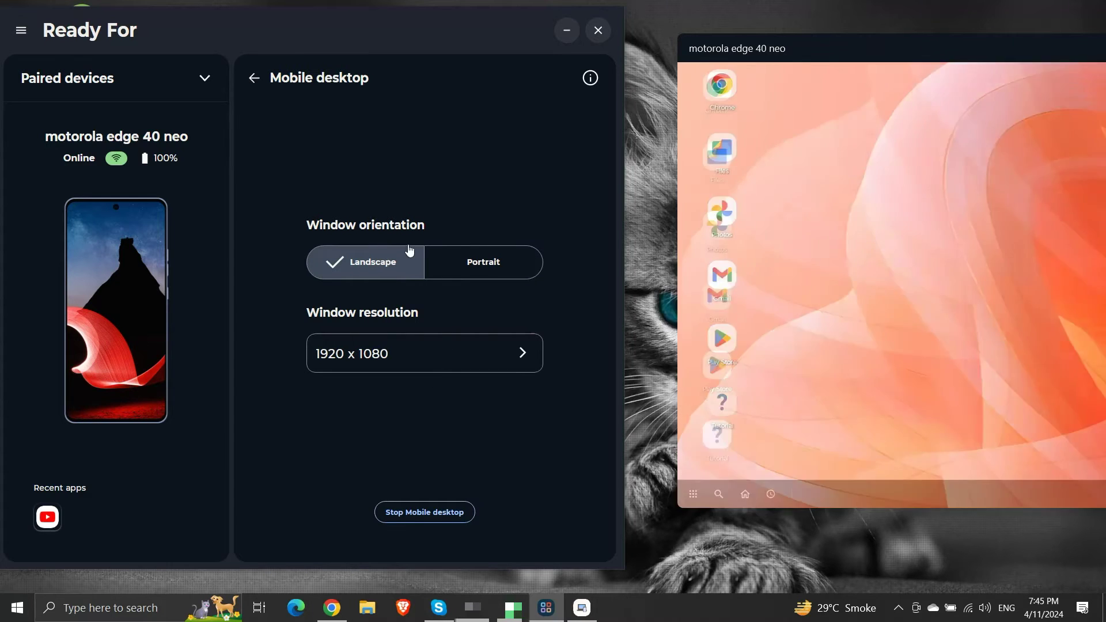
pyautogui.moveTo(876, 48); pyautogui.dragTo(636, 58)
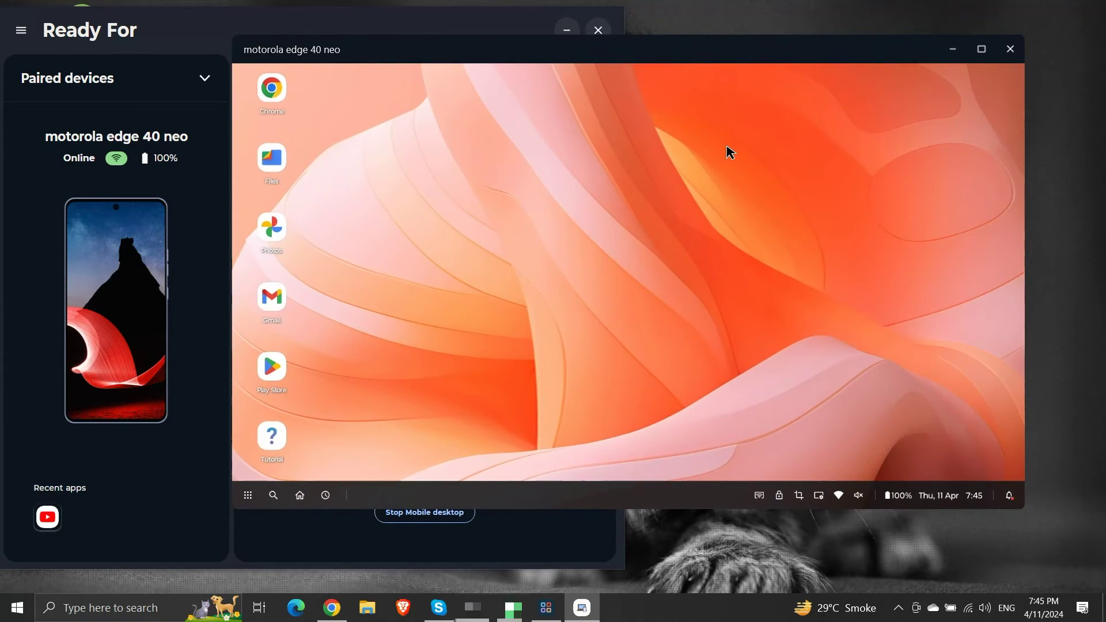
# Step: End the mobile desktop, start Phone on PC mirroring, then switch to Virtual phone
pyautogui.click(1005, 51)
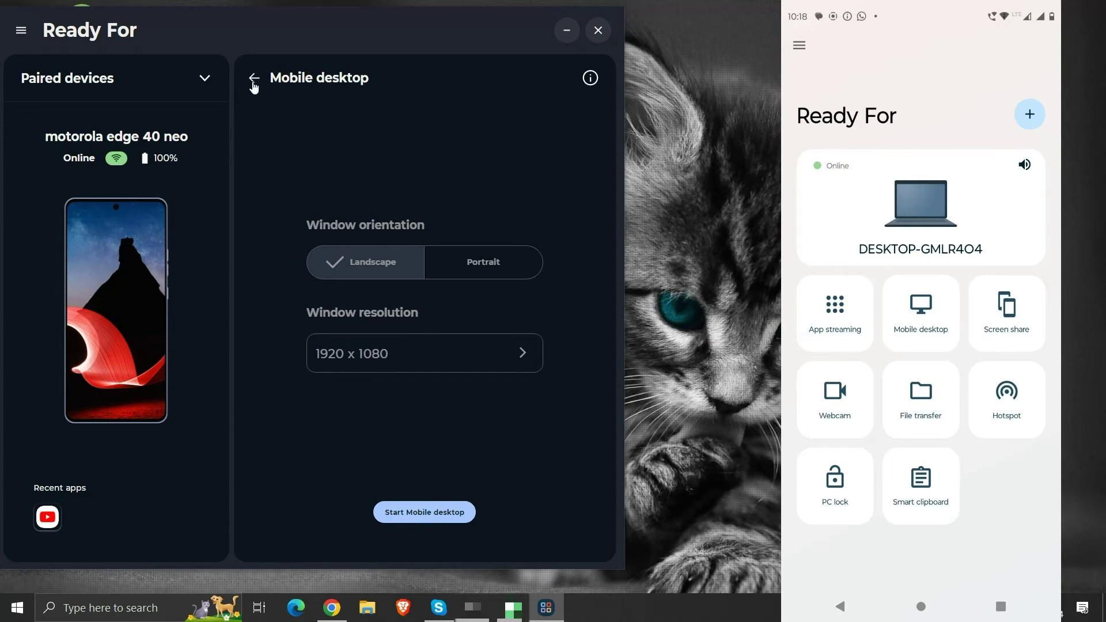
pyautogui.click(254, 79)
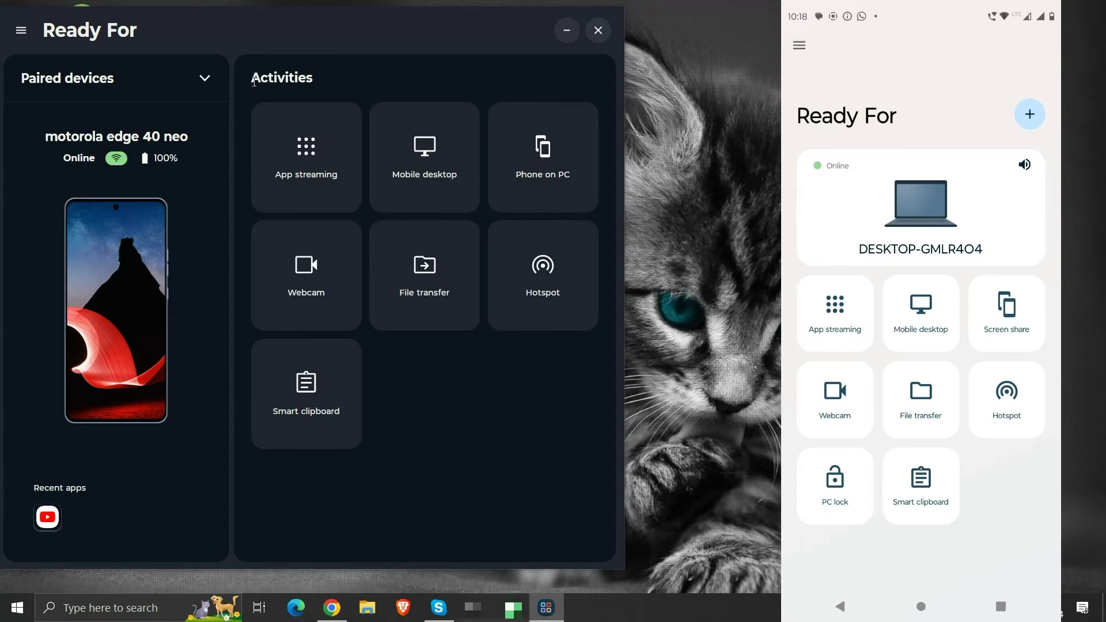
pyautogui.click(545, 200)
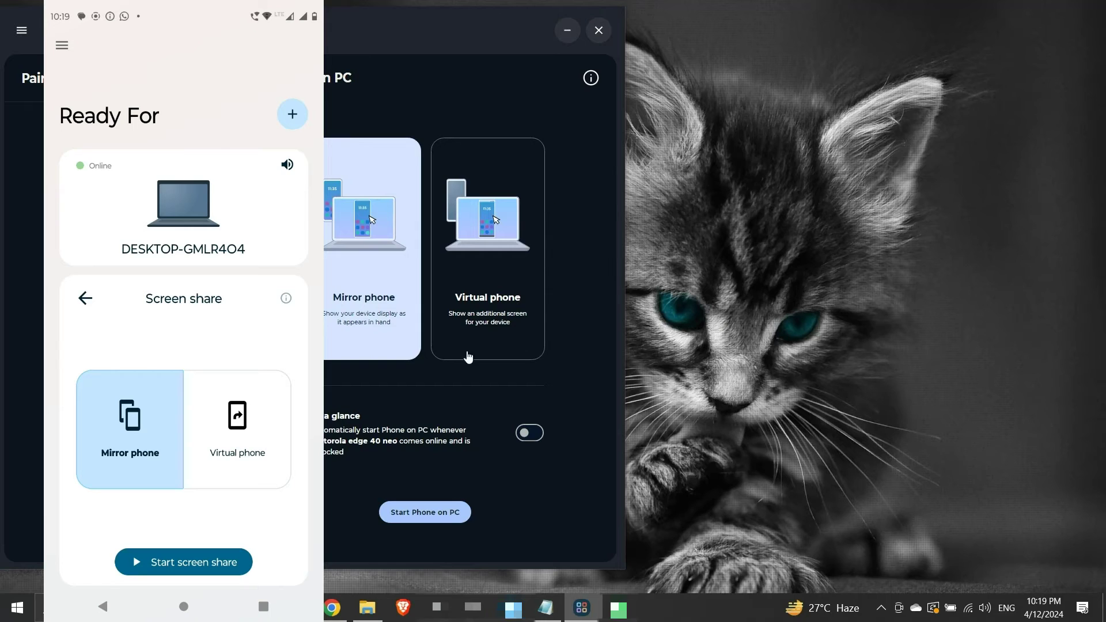
pyautogui.click(432, 520)
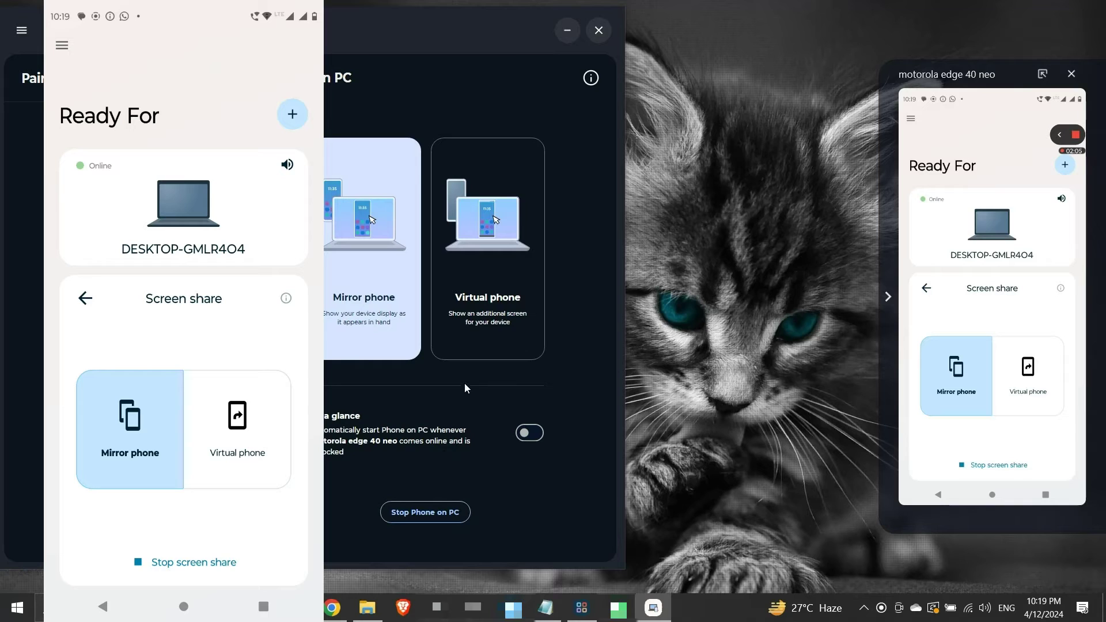
pyautogui.click(487, 347)
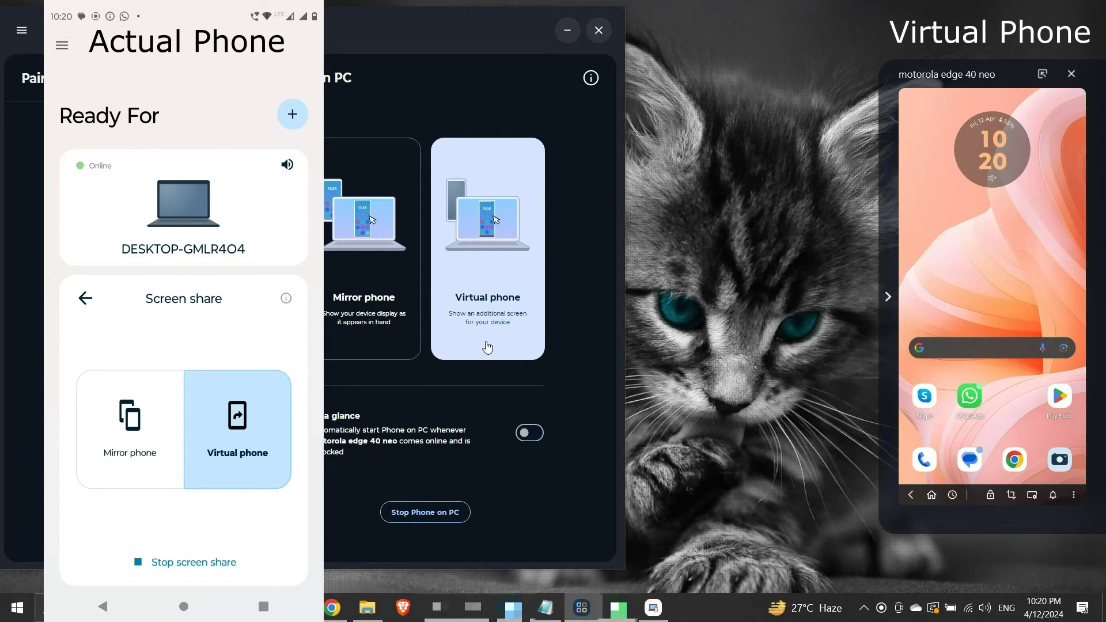
# Step: Open Chrome on the virtual phone, decline the incoming call, and stop Phone on PC
pyautogui.click(1018, 460)
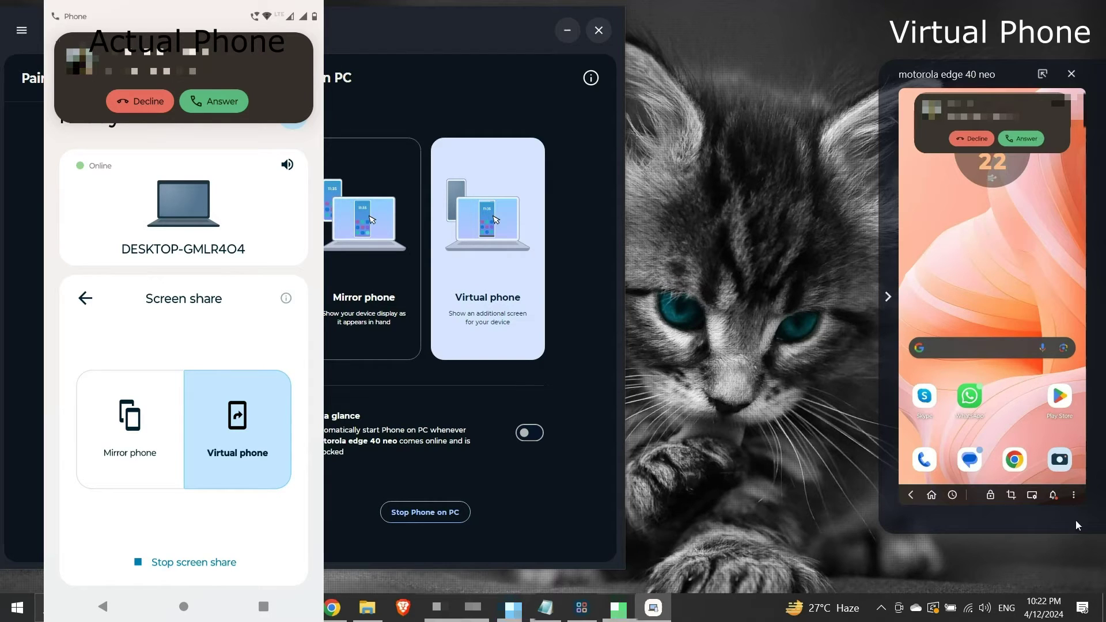
pyautogui.click(973, 139)
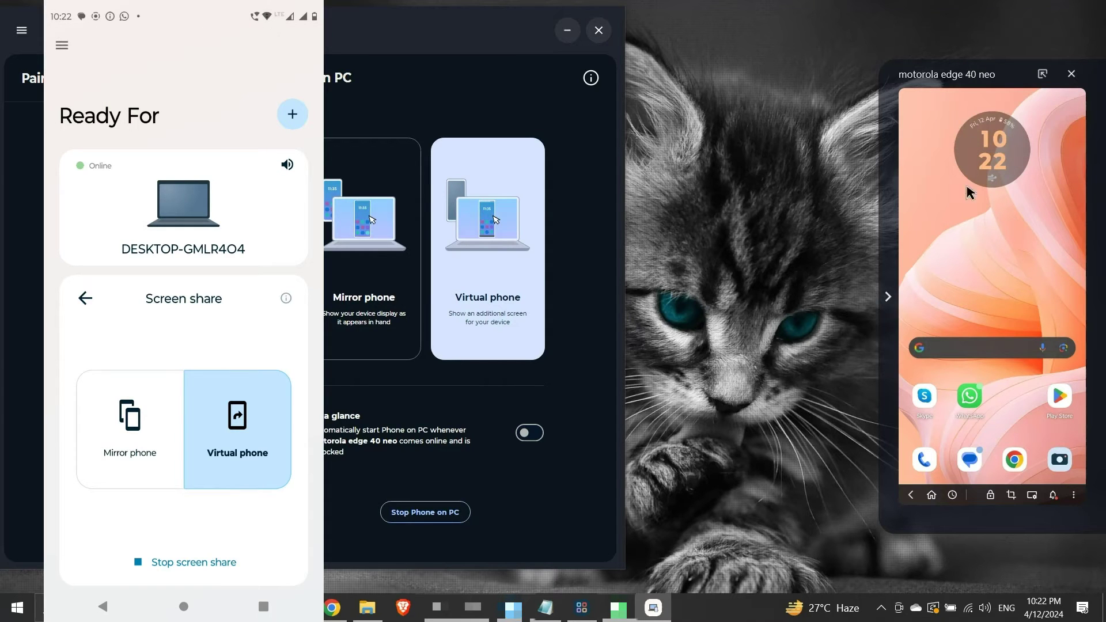
pyautogui.click(433, 519)
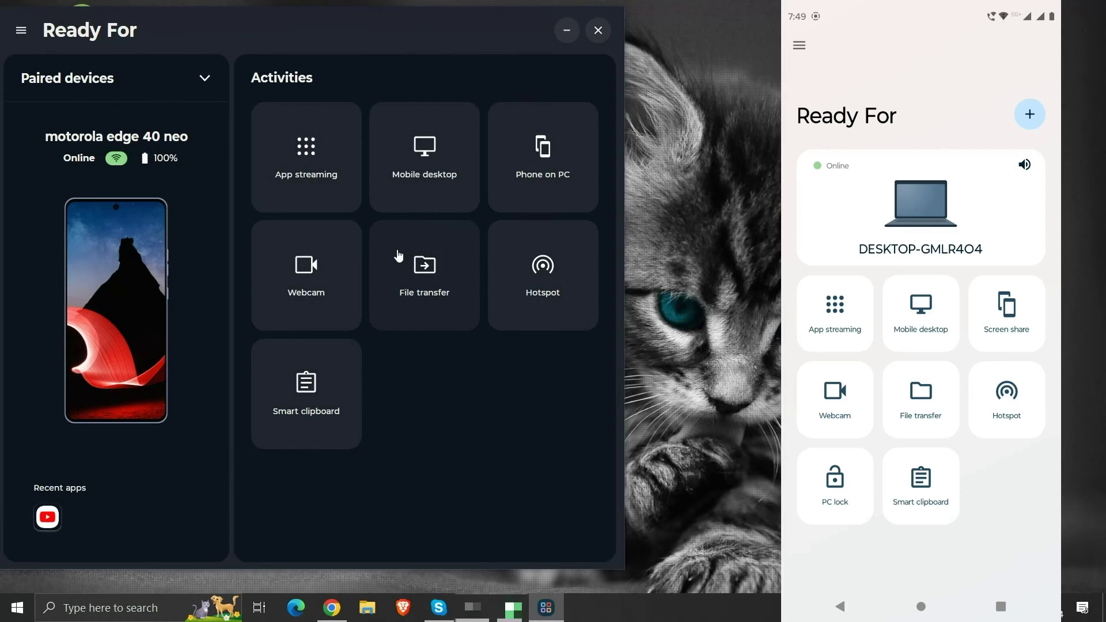
pyautogui.click(314, 318)
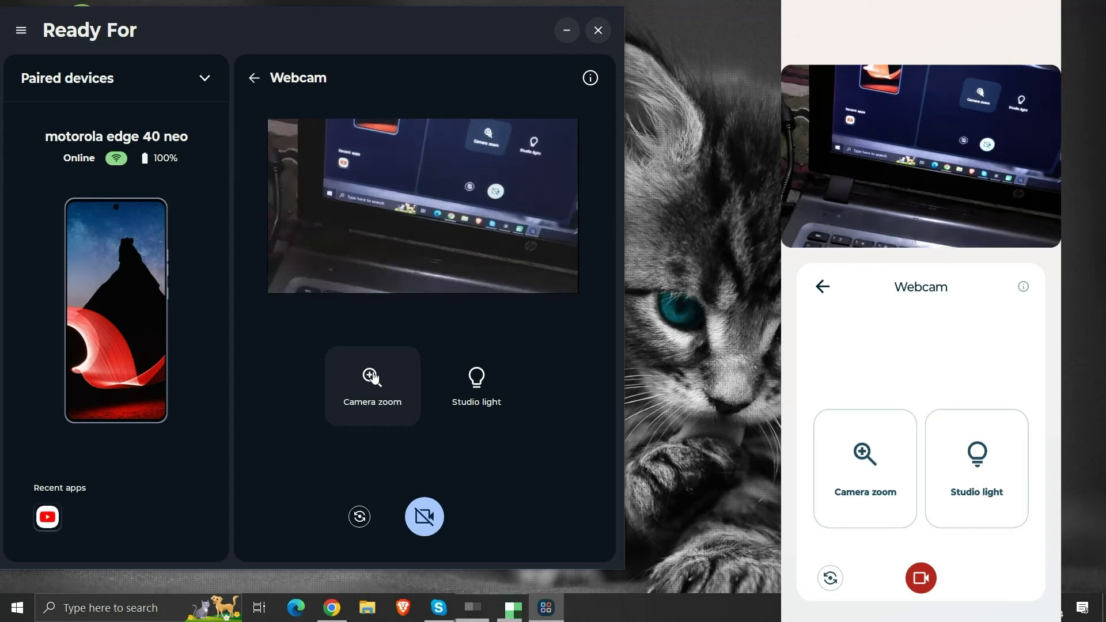
pyautogui.click(372, 380)
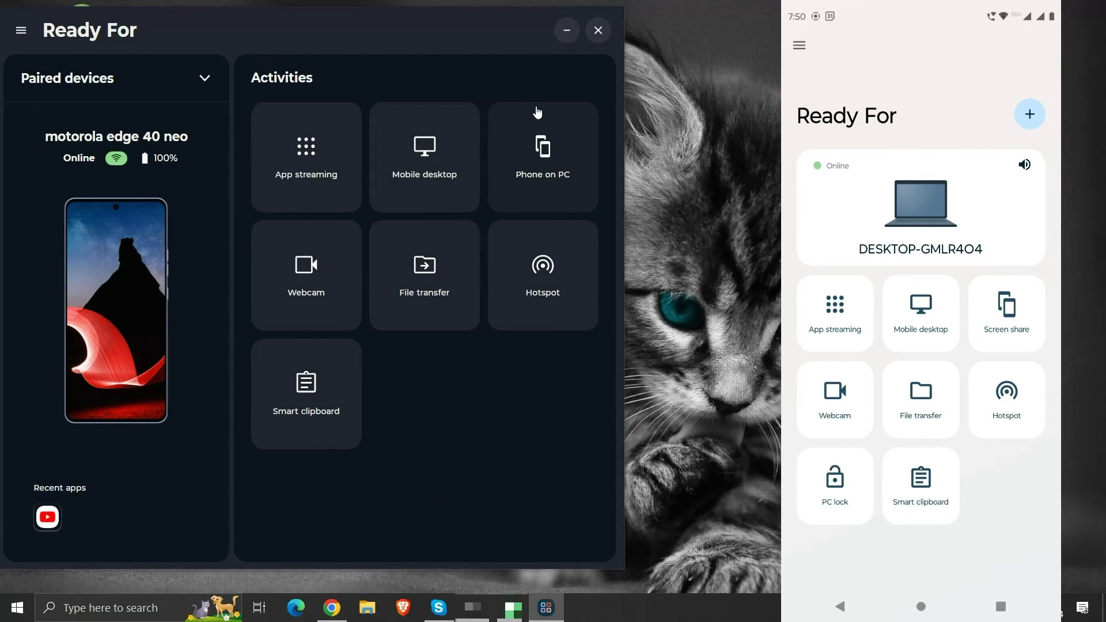
# Step: Start File transfer, browse Internal shared storage, close Explorer with Alt+F4, then stop the transfer
pyautogui.click(454, 319)
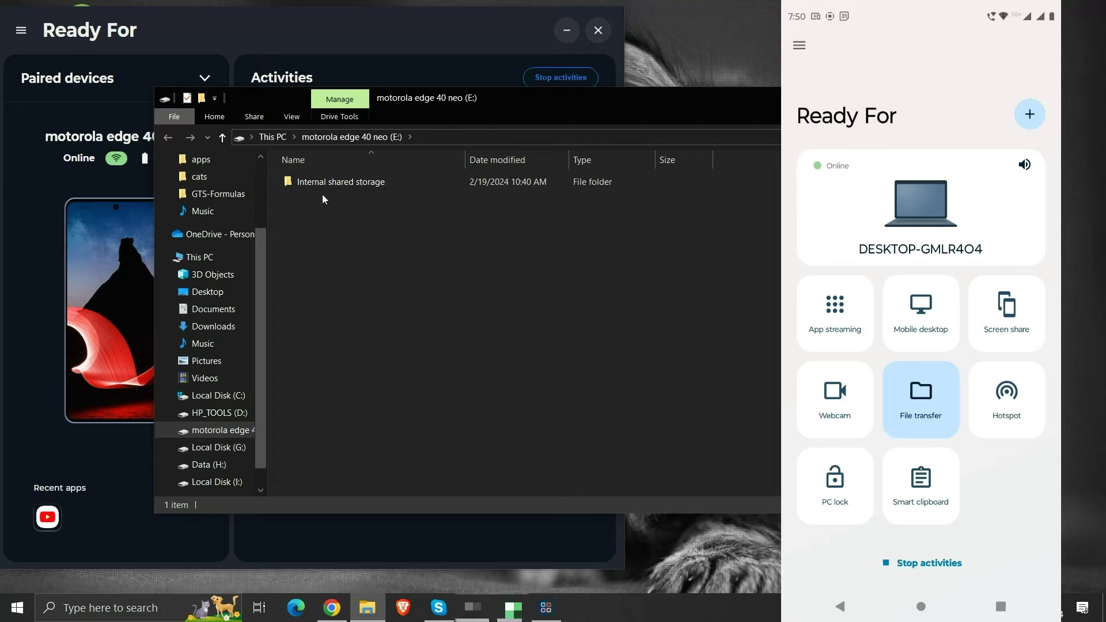
pyautogui.doubleClick(371, 186)
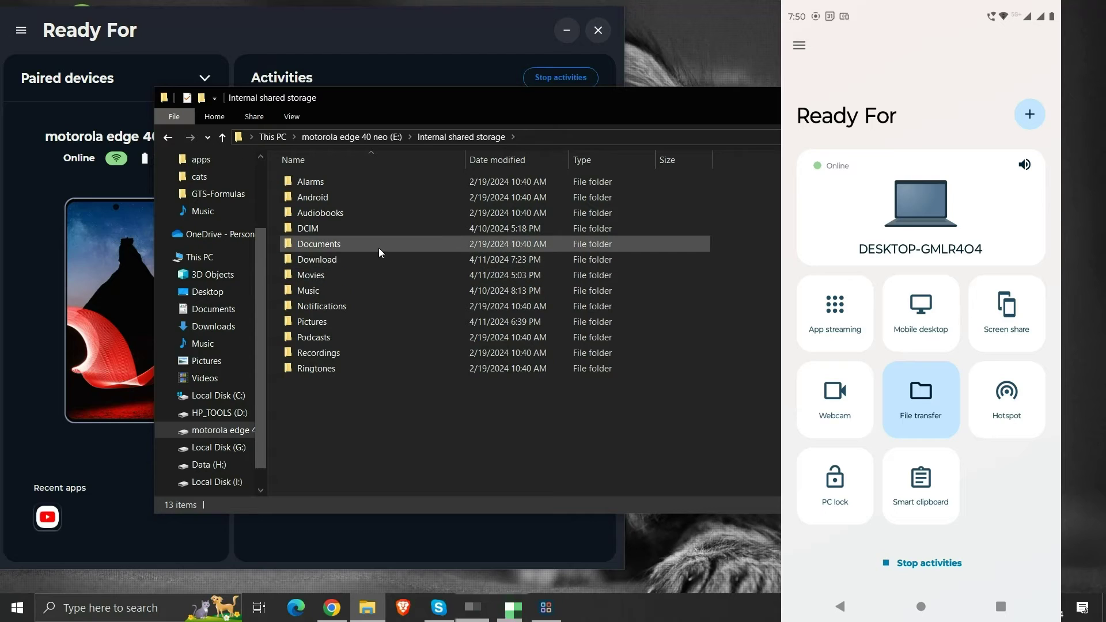
pyautogui.moveTo(387, 262)
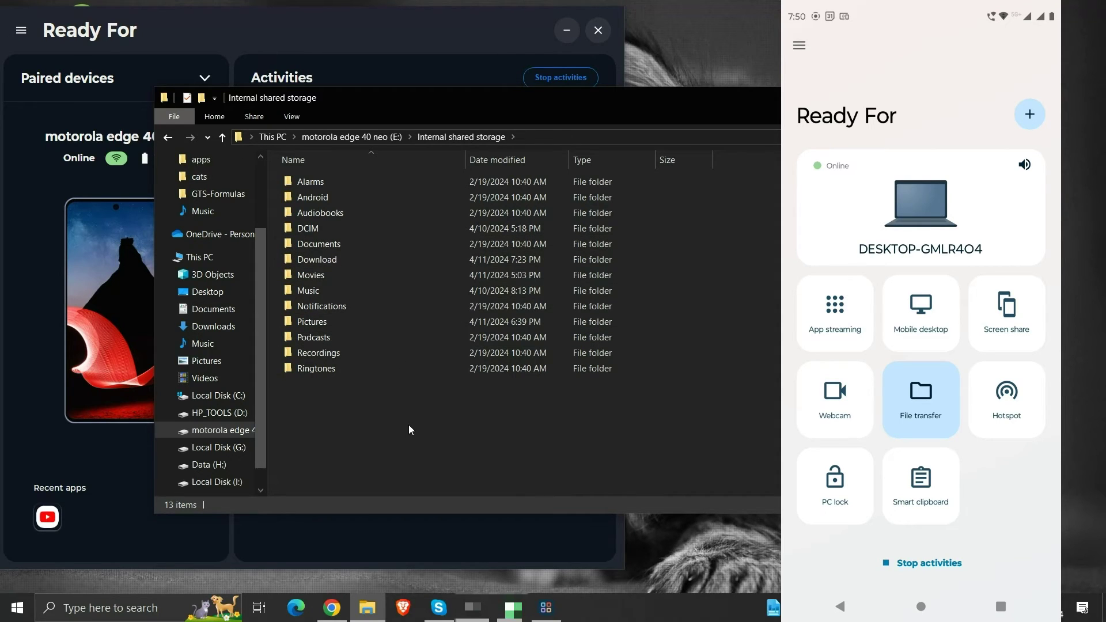
pyautogui.hotkey('alt', 'F4')
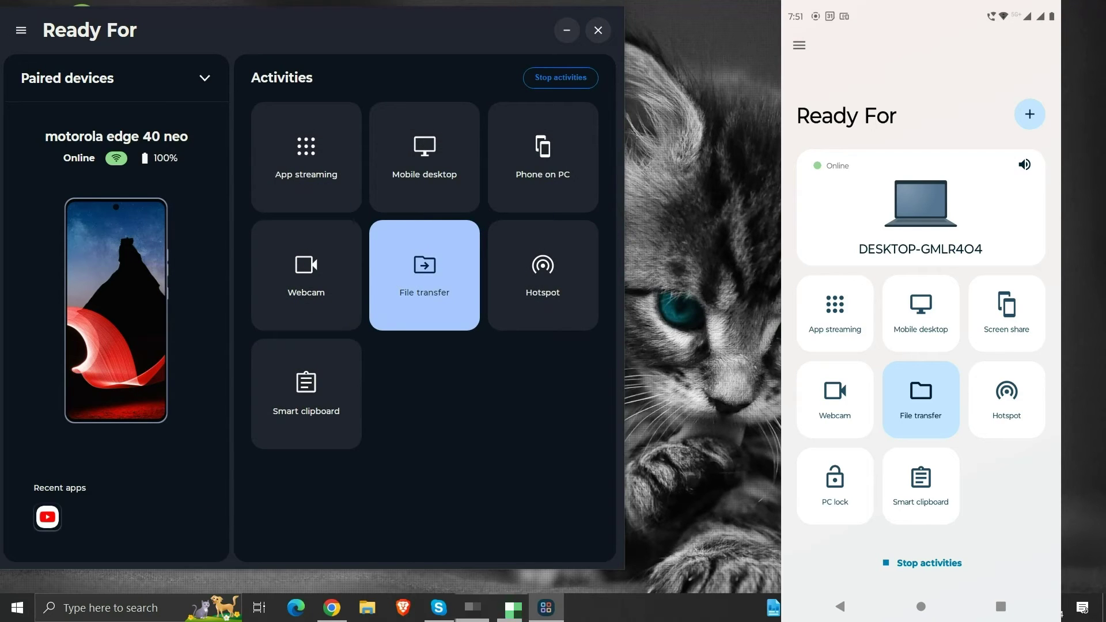
pyautogui.click(558, 79)
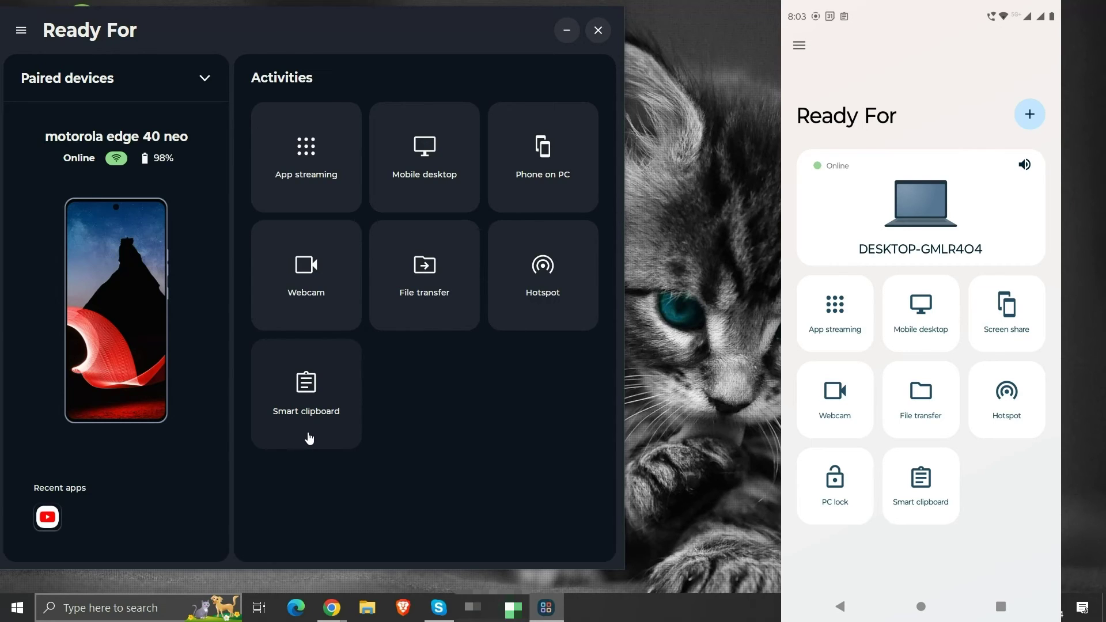
# Step: With Smart clipboard showing, copy the word 'Ready' from the Ready For page in Chrome
pyautogui.click(311, 440)
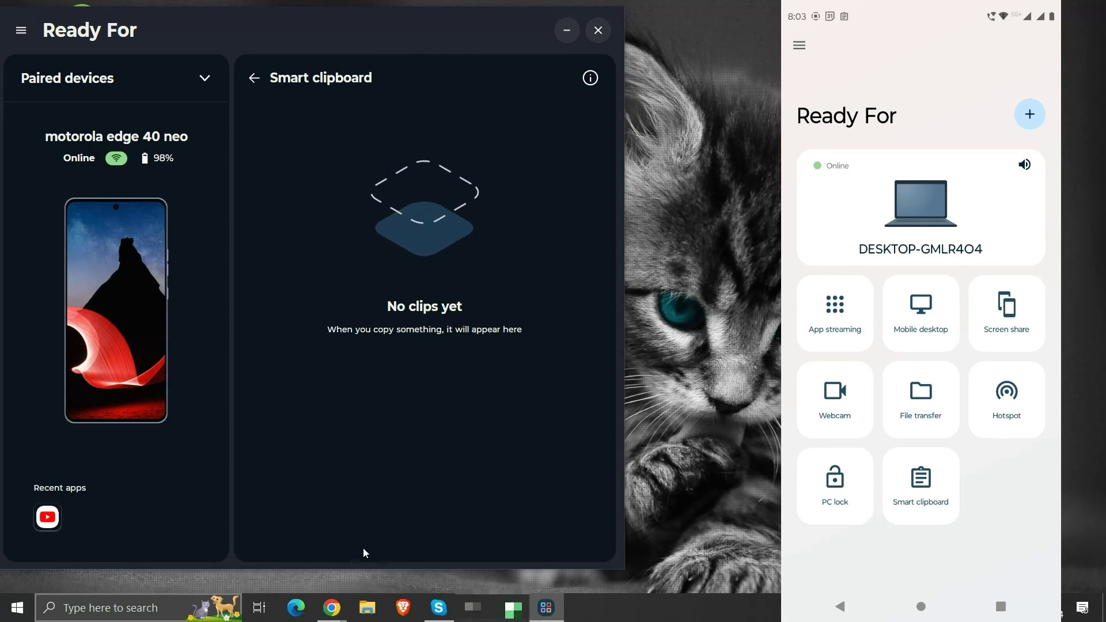
pyautogui.moveTo(337, 605)
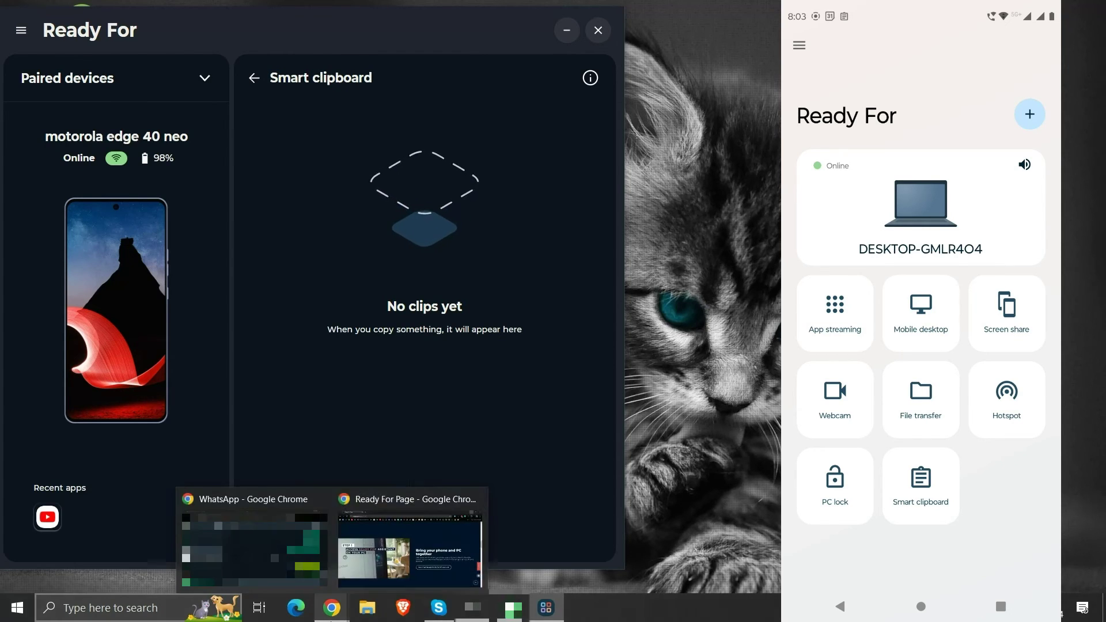
pyautogui.click(404, 558)
pyautogui.scroll(5, 402, 559)
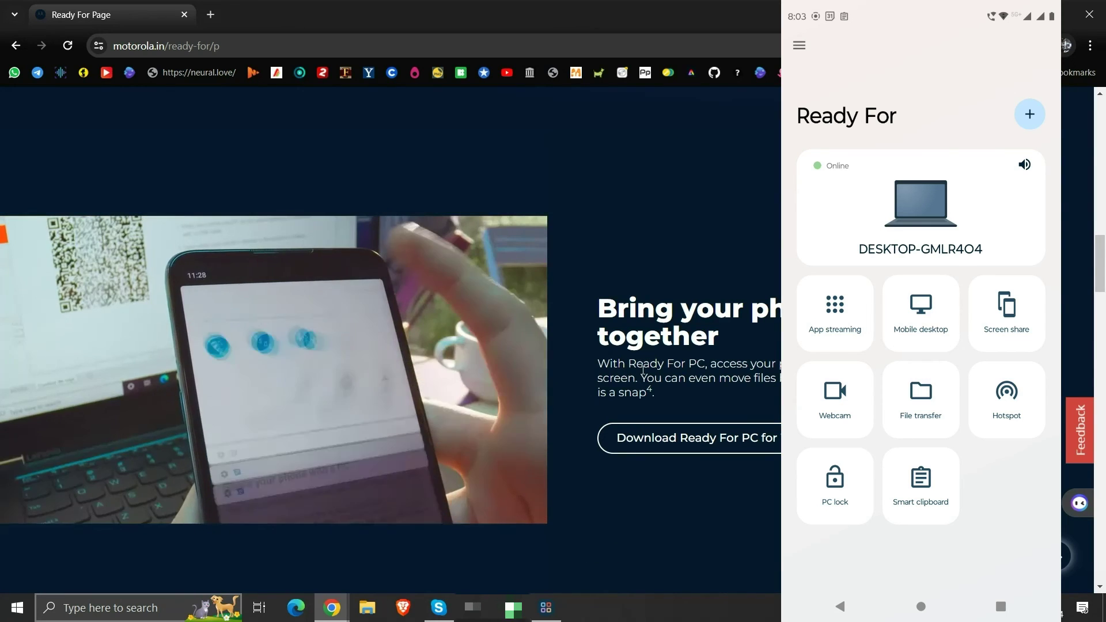
pyautogui.doubleClick(646, 364)
pyautogui.rightClick(644, 362)
pyautogui.click(712, 62)
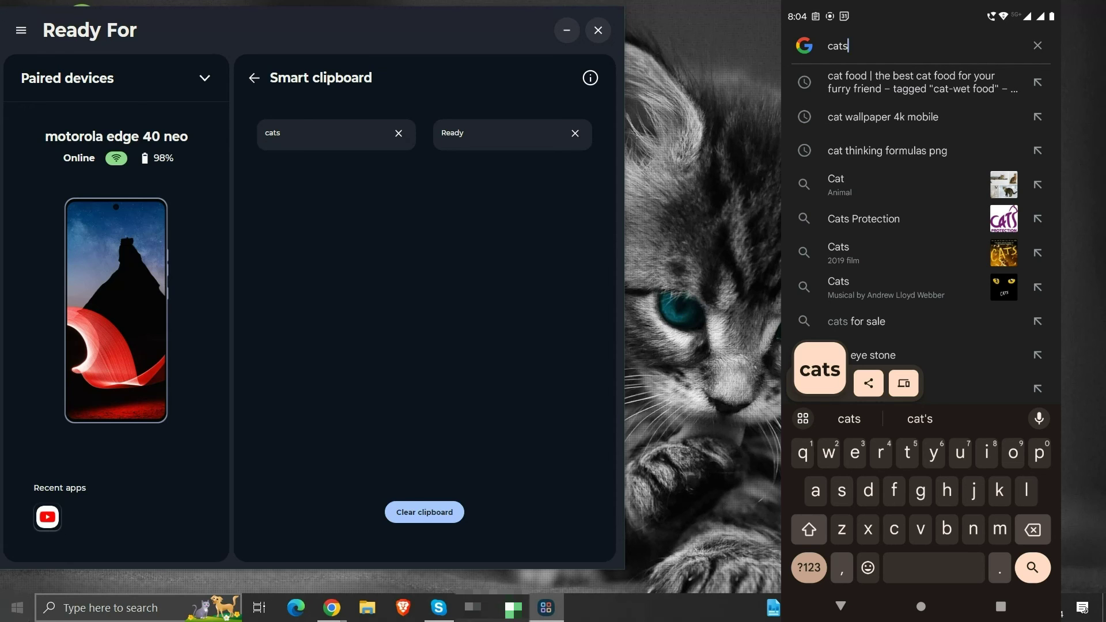
pyautogui.click(84, 609)
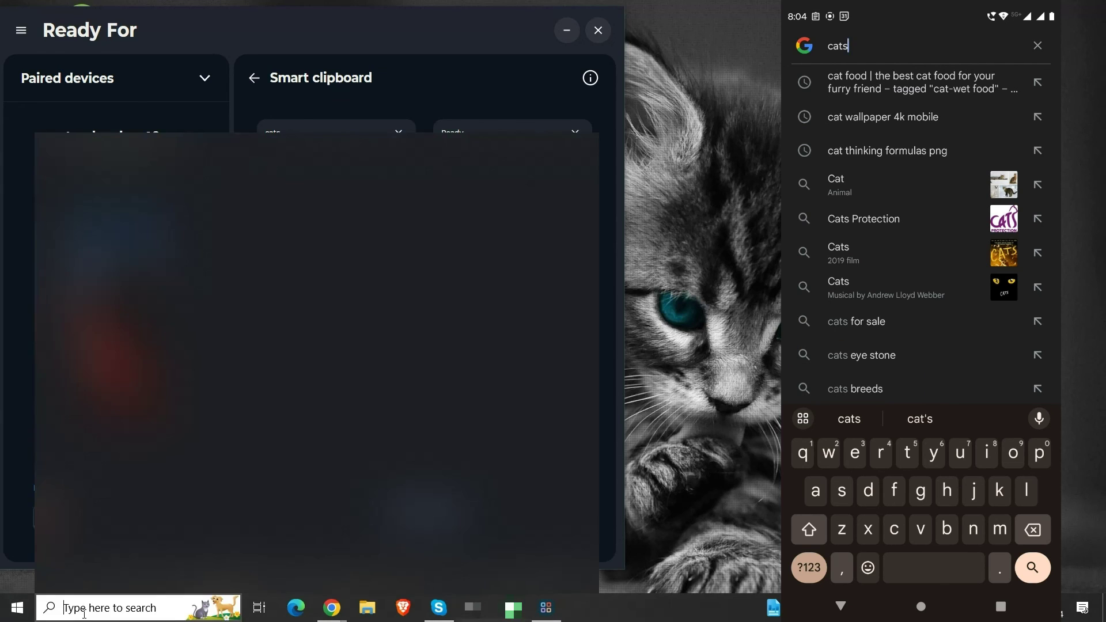
pyautogui.rightClick(84, 610)
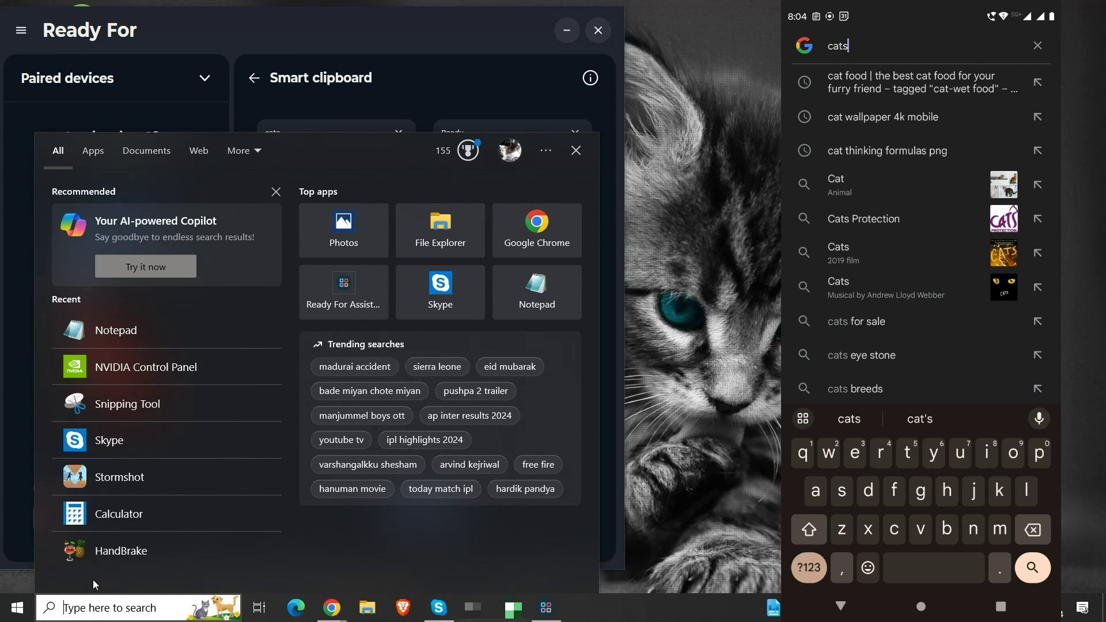
pyautogui.click(92, 579)
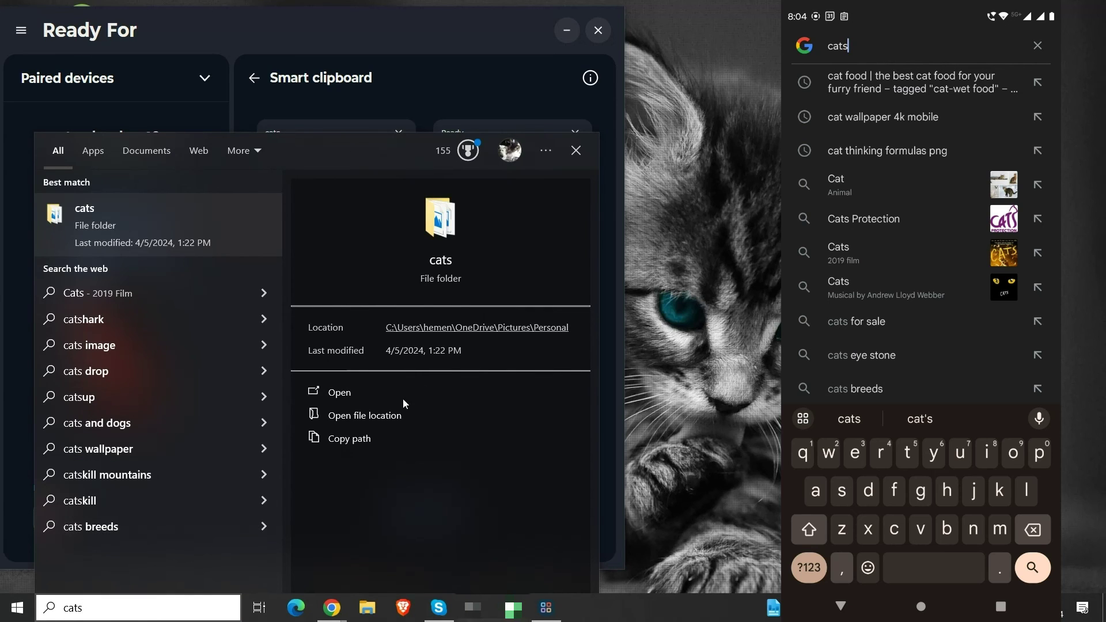
pyautogui.click(572, 153)
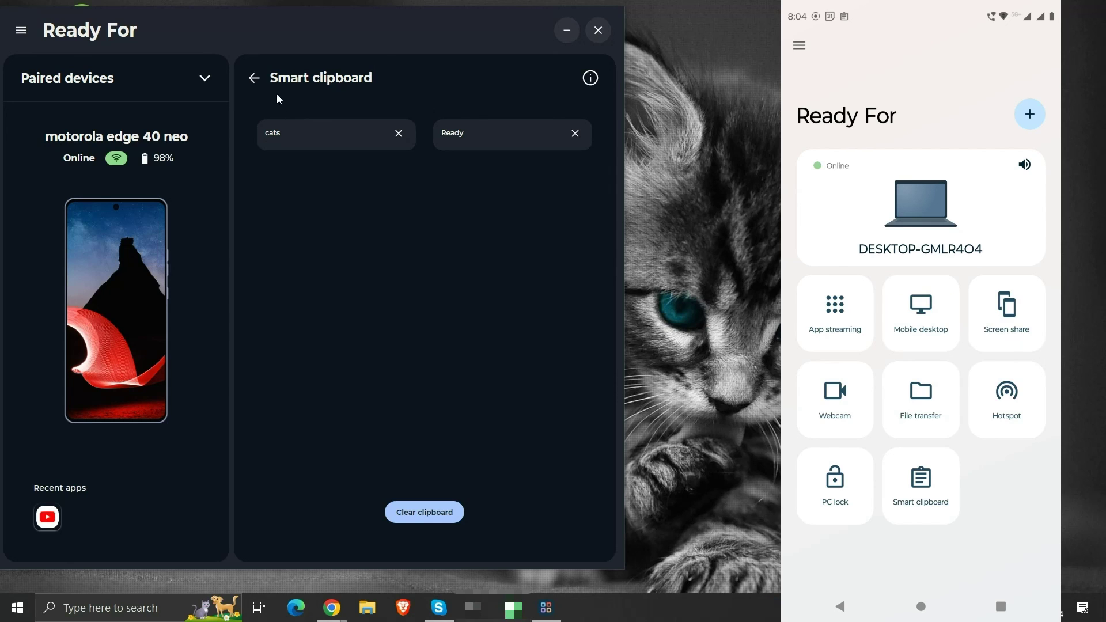
# Step: Use the back arrow beside the Smart clipboard heading to return to the Activities page
pyautogui.click(254, 78)
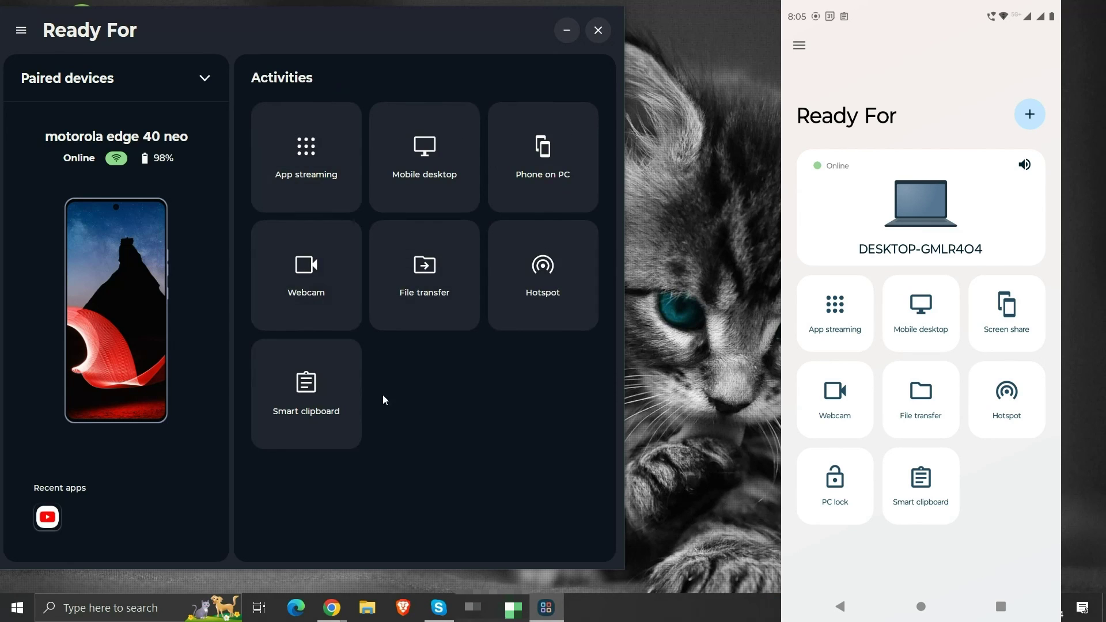